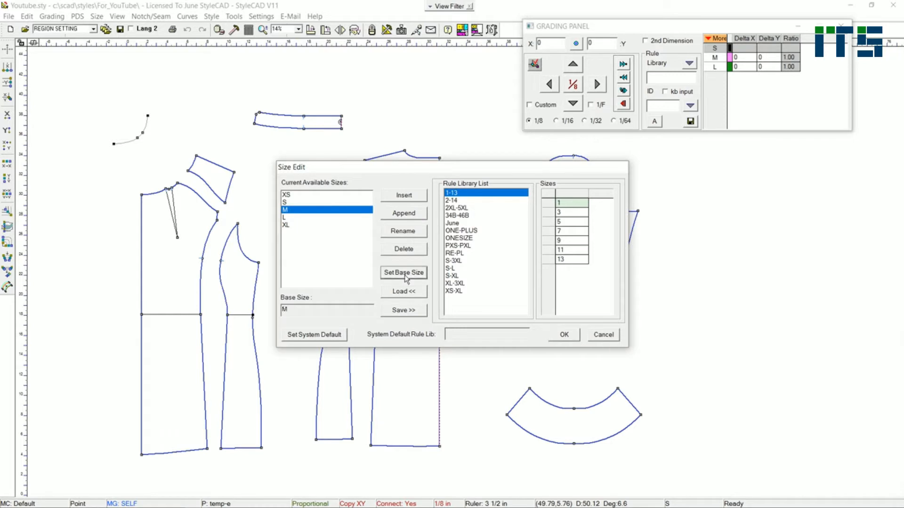
# - Apply the XS, S, M, L, XL size range with M as the base size
pyautogui.click(563, 334)
pyautogui.click(435, 288)
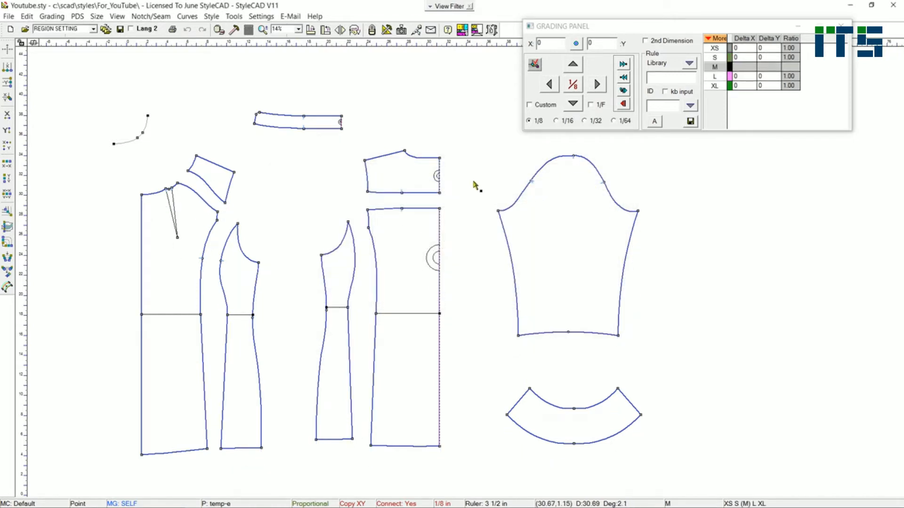
# - Select the shoulder points of the front yoke and the shoulder and neck points of the back yoke and grade them 1/4 in Y
pyautogui.moveTo(476, 181); pyautogui.dragTo(481, 199, button='middle')
pyautogui.scroll(1, 283, 180)
pyautogui.moveTo(520, 298); pyautogui.dragTo(367, 257, button='middle')
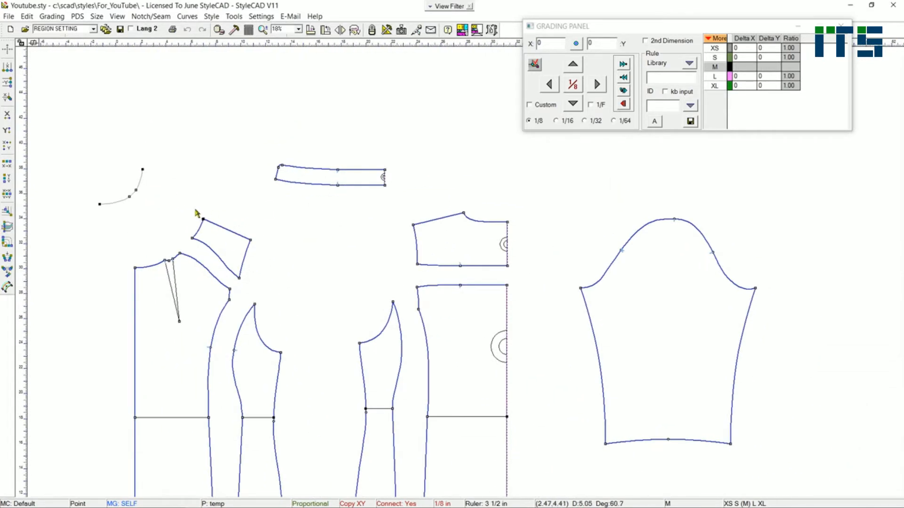
pyautogui.click(203, 218)
pyautogui.click(250, 240)
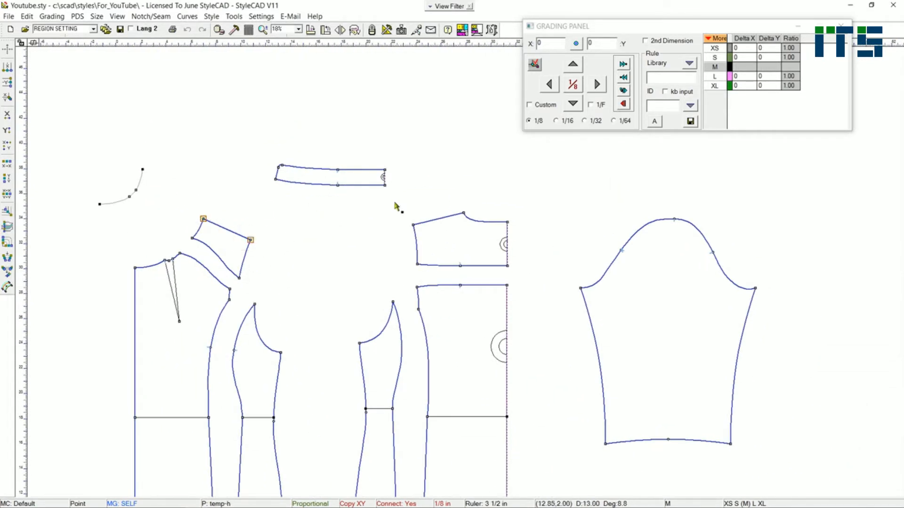
pyautogui.moveTo(396, 205); pyautogui.dragTo(535, 239)
pyautogui.click(577, 68)
pyautogui.click(578, 68)
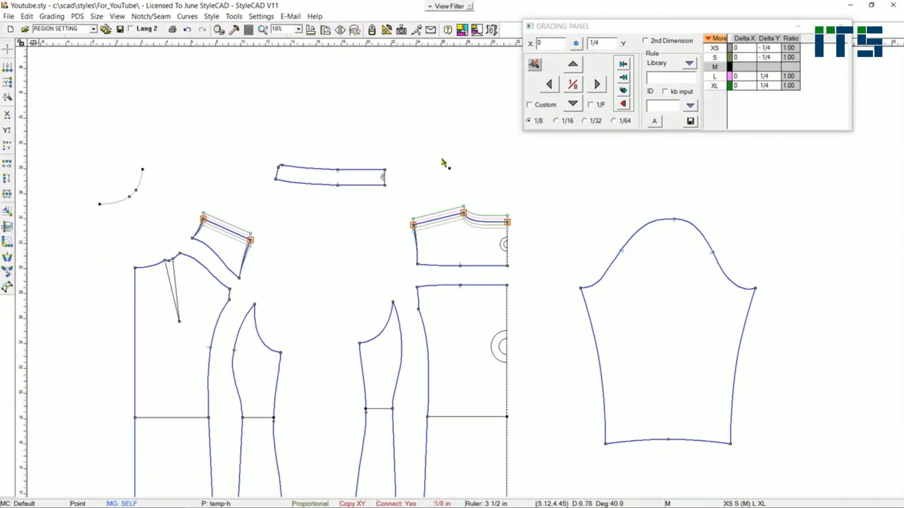
# - On the front yoke, set the X grading to 1/8 at the neck point and 1/4 at the shoulder tip
pyautogui.moveTo(193, 209); pyautogui.dragTo(210, 228)
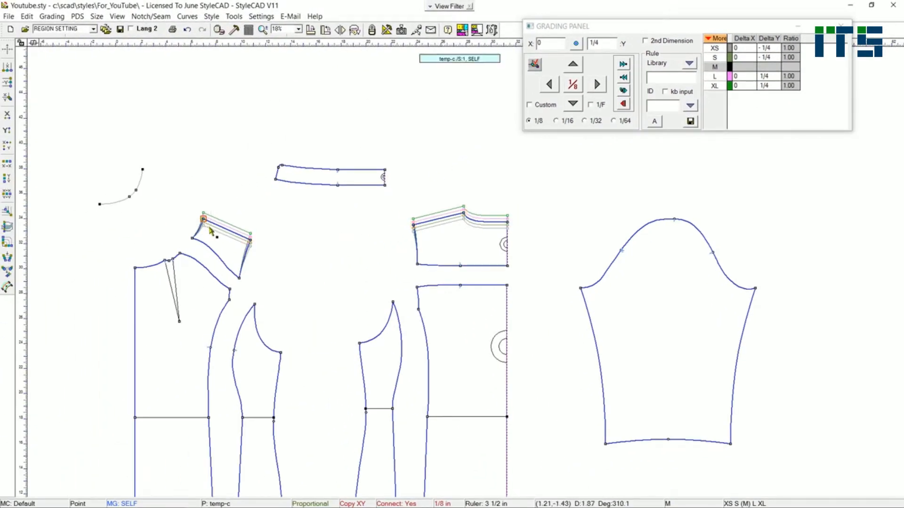
pyautogui.click(597, 85)
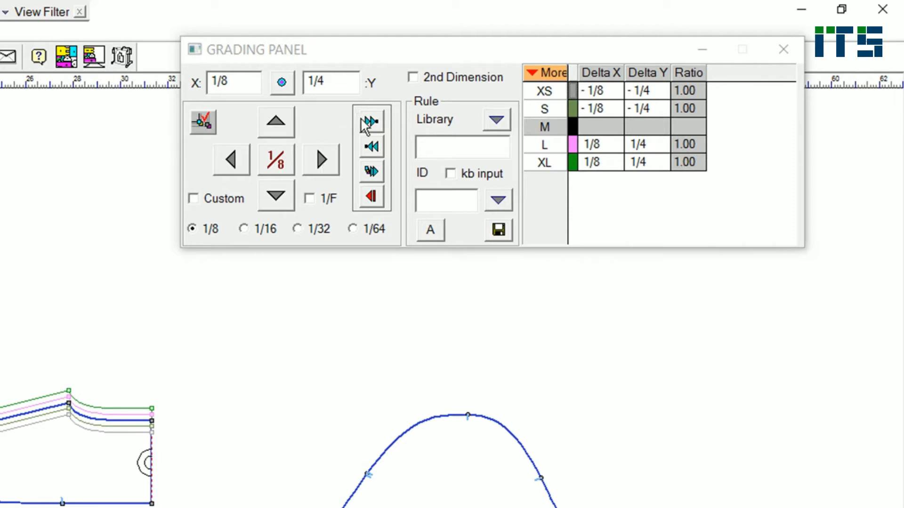
pyautogui.click(375, 124)
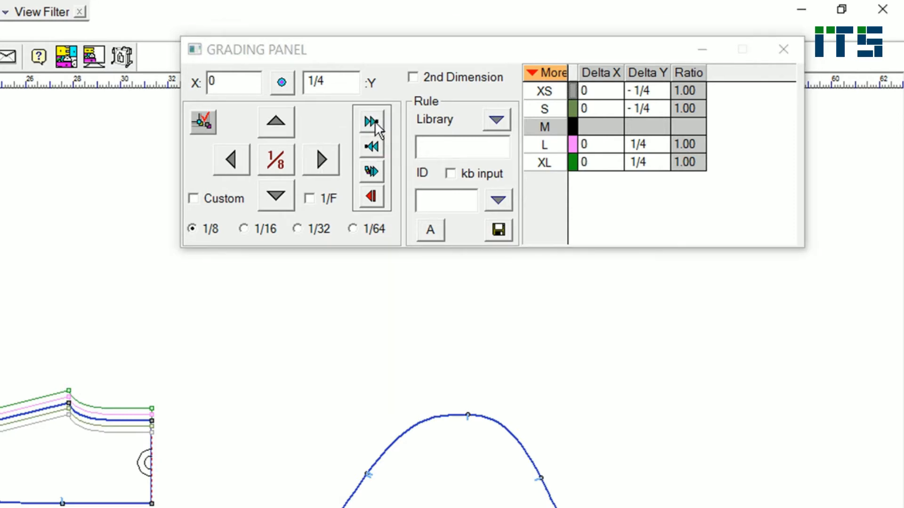
pyautogui.click(323, 160)
pyautogui.click(604, 83)
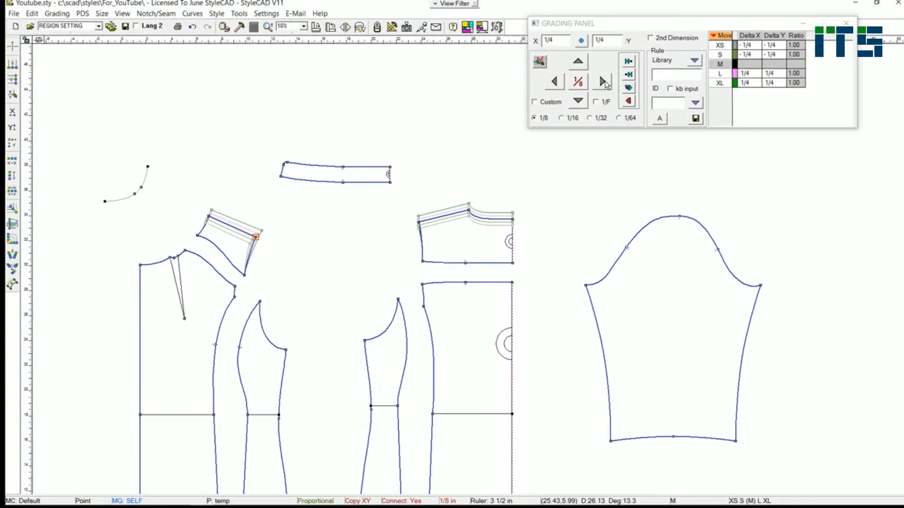
# - On the back yoke, set the X grading to -1/4 at the shoulder tip and -1/8 at the neck point
pyautogui.click(429, 234)
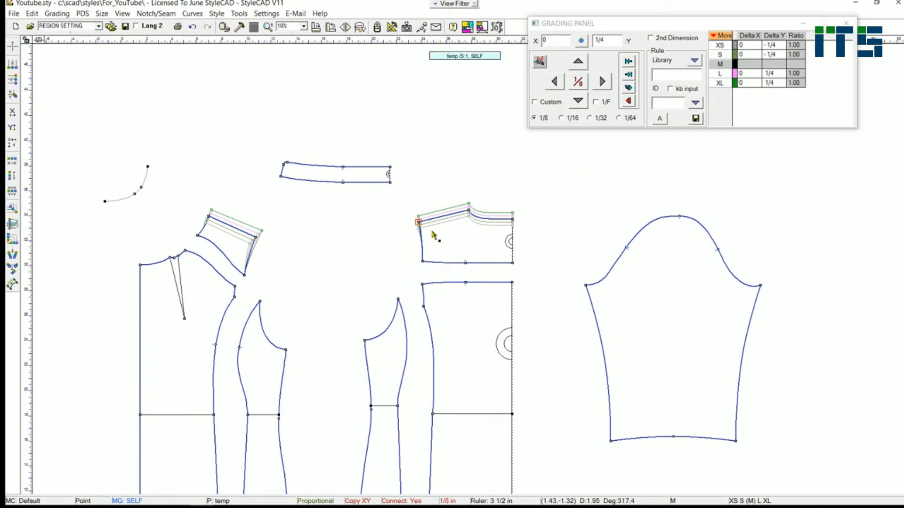
pyautogui.click(555, 82)
pyautogui.click(555, 80)
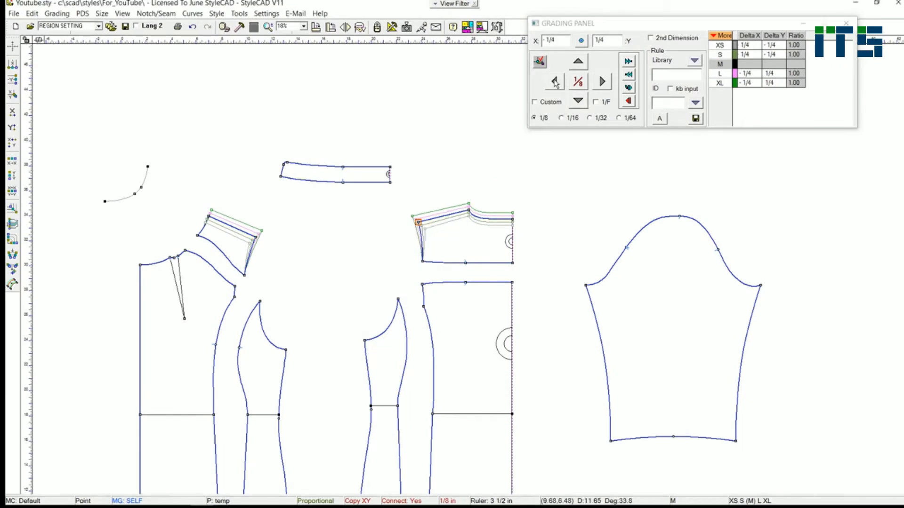
pyautogui.click(626, 62)
pyautogui.click(555, 82)
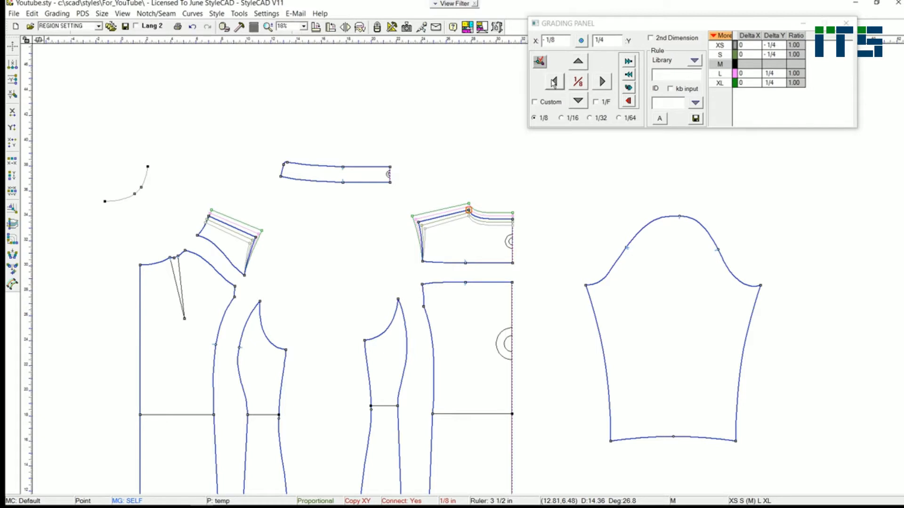
# - Grade the underarm, waist and hem points on the front side panel's side seam 1/2 in X
pyautogui.scroll(-1, 340, 336)
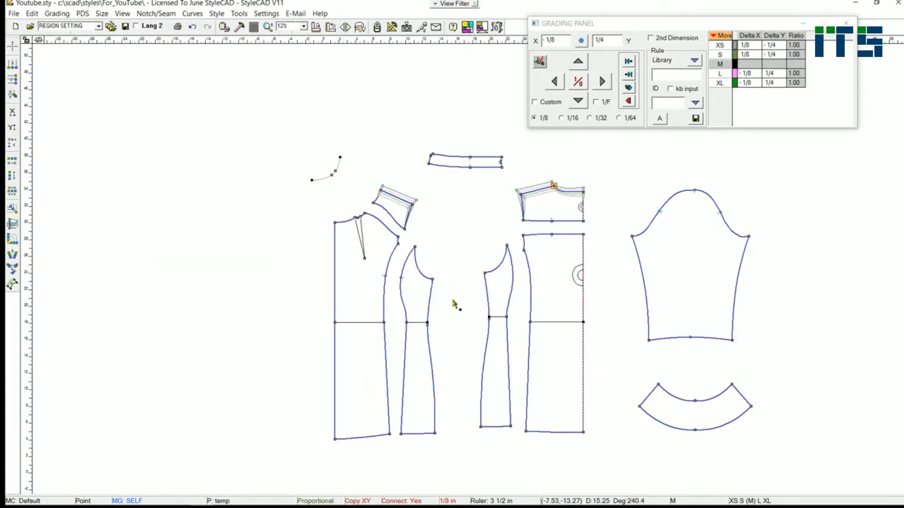
pyautogui.moveTo(455, 300); pyautogui.dragTo(410, 283, button='middle')
pyautogui.scroll(1, 410, 280)
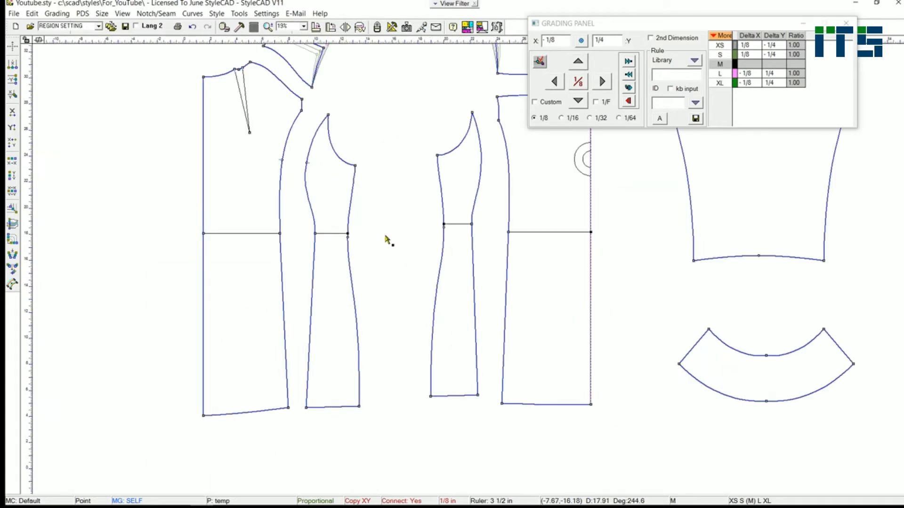
pyautogui.moveTo(338, 144); pyautogui.dragTo(385, 453)
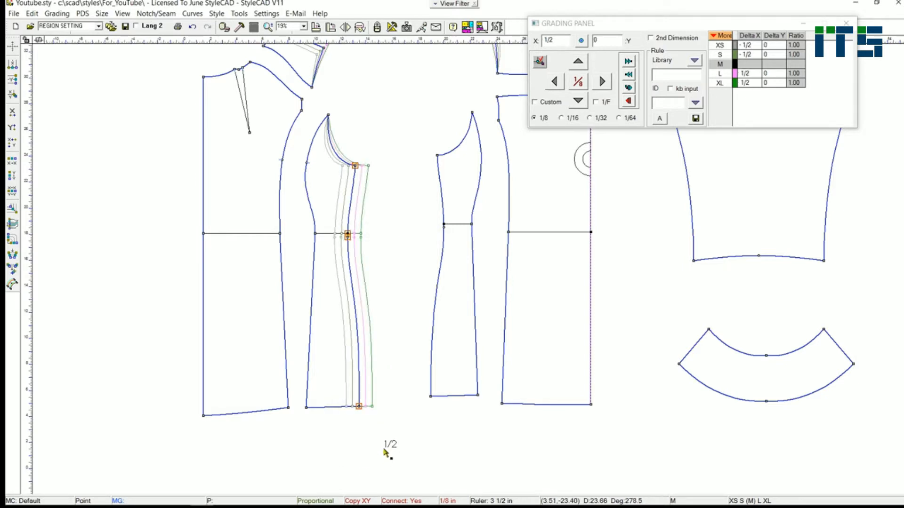
pyautogui.rightClick(407, 188)
# - Set the XL Delta X of the front side panel's underarm point to 3/4 and copy its grading to the waist and hem points
pyautogui.click(355, 165)
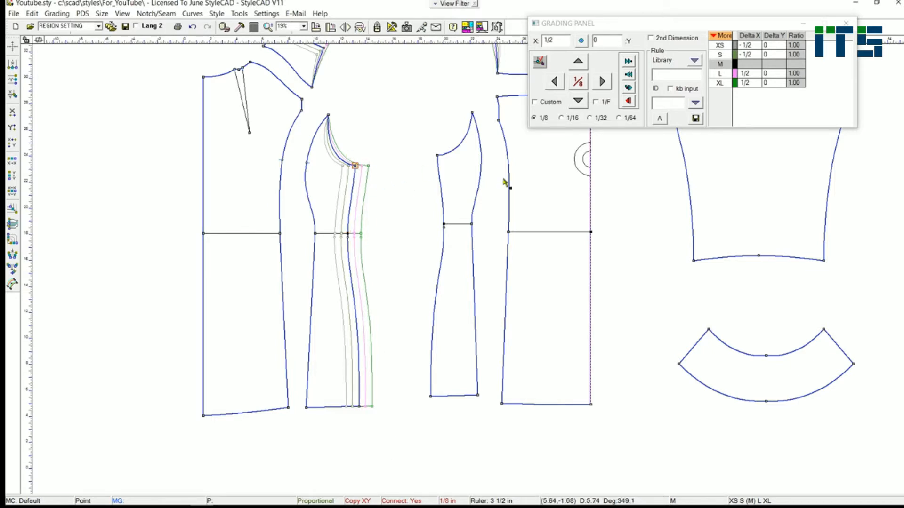
pyautogui.click(745, 83)
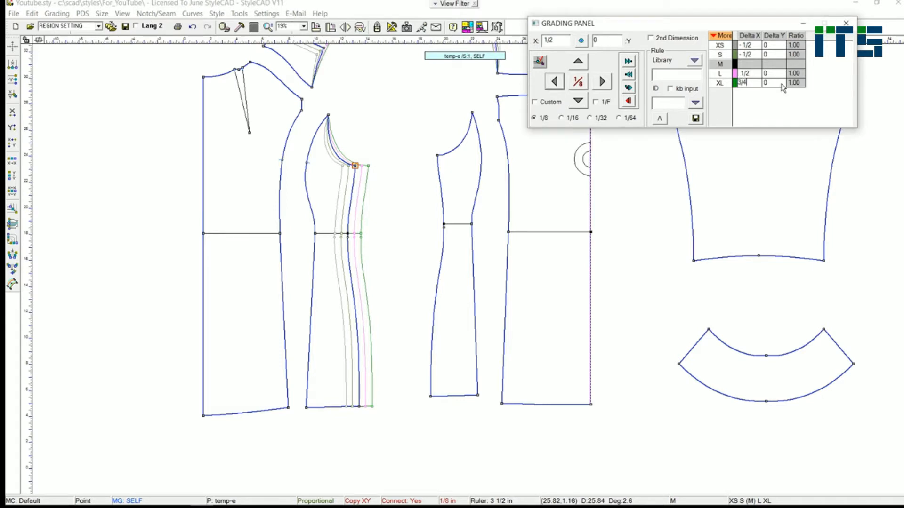
pyautogui.press('Return')
pyautogui.click(355, 165)
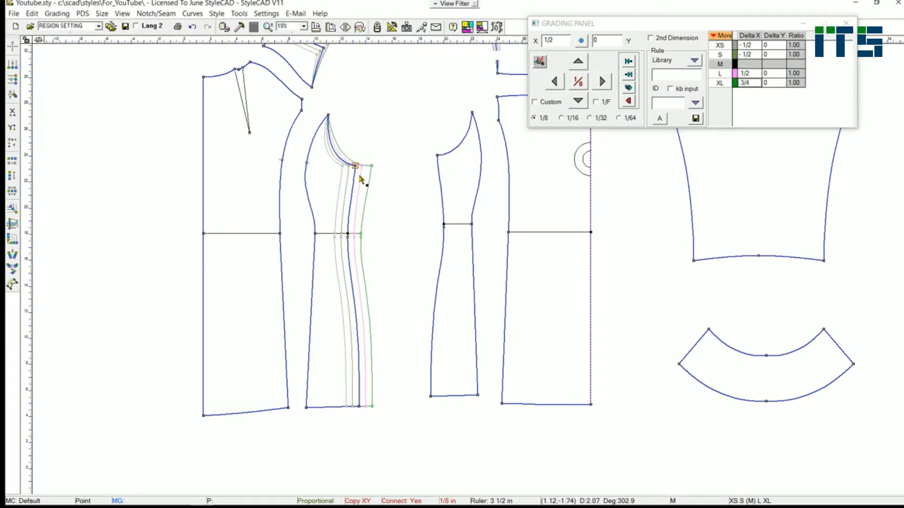
pyautogui.moveTo(338, 218); pyautogui.dragTo(383, 434)
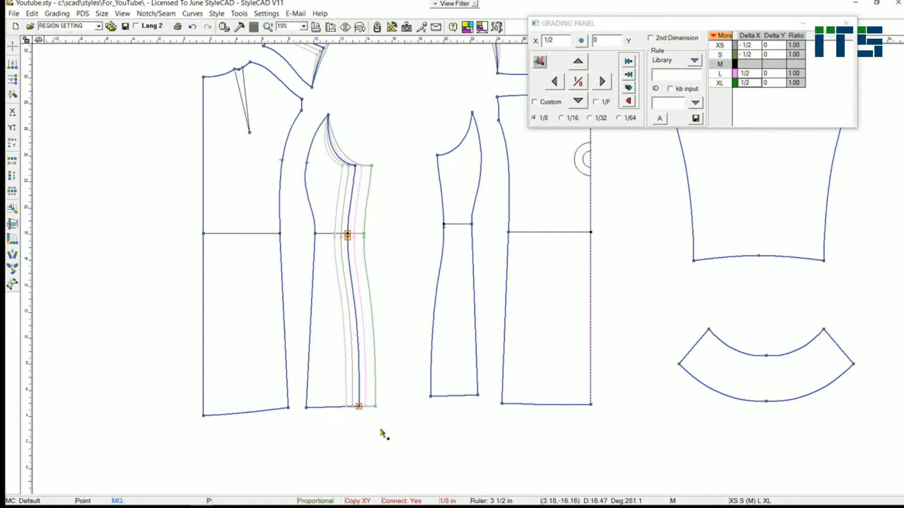
# - Copy the front side seam's grading to the back side panel's side seam and flip it in X
pyautogui.moveTo(339, 140); pyautogui.dragTo(383, 438)
pyautogui.moveTo(416, 134); pyautogui.dragTo(453, 408)
pyautogui.hotkey('ctrl', 'v')
pyautogui.press('x')
# - Grade the front panel's center-front neck point and the matching lower end of the separate neck curve 1/8 in Y
pyautogui.scroll(-2, 464, 272)
pyautogui.moveTo(464, 272); pyautogui.dragTo(381, 302, button='middle')
pyautogui.scroll(2, 457, 285)
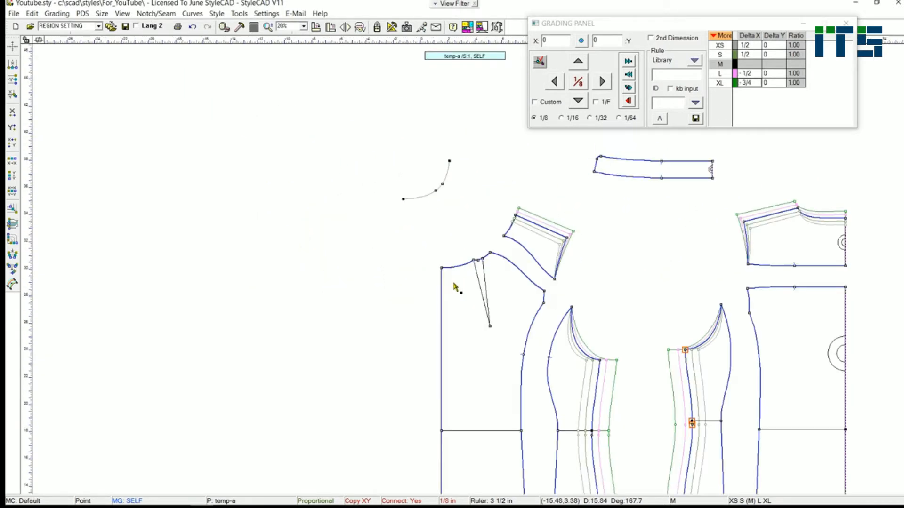
pyautogui.moveTo(456, 284); pyautogui.dragTo(389, 271, button='middle')
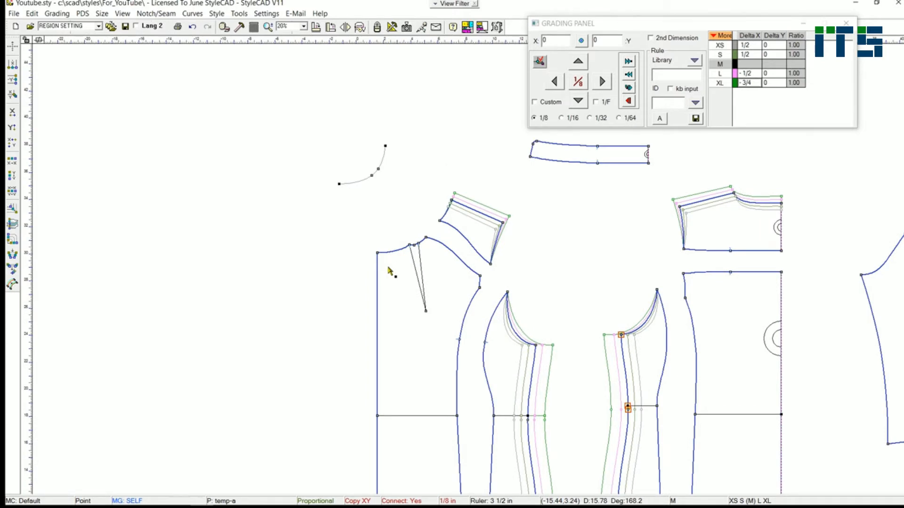
pyautogui.click(377, 253)
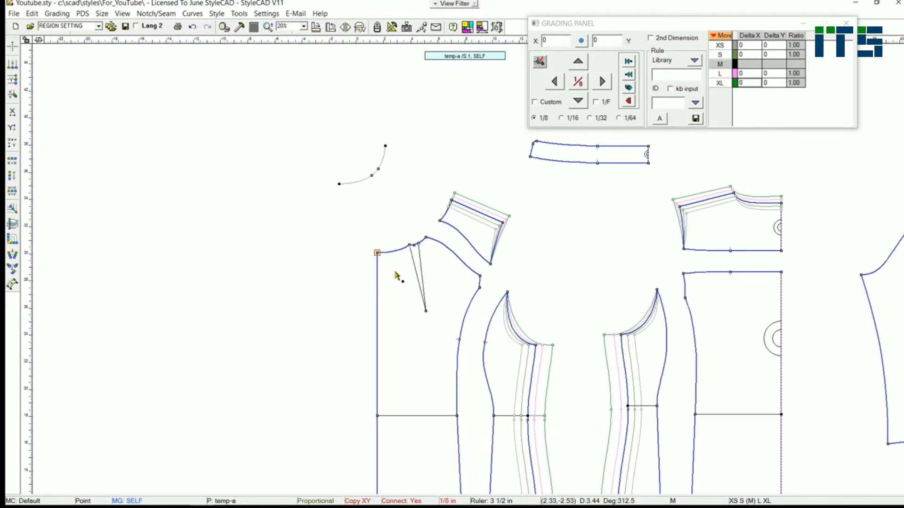
pyautogui.press('Up')
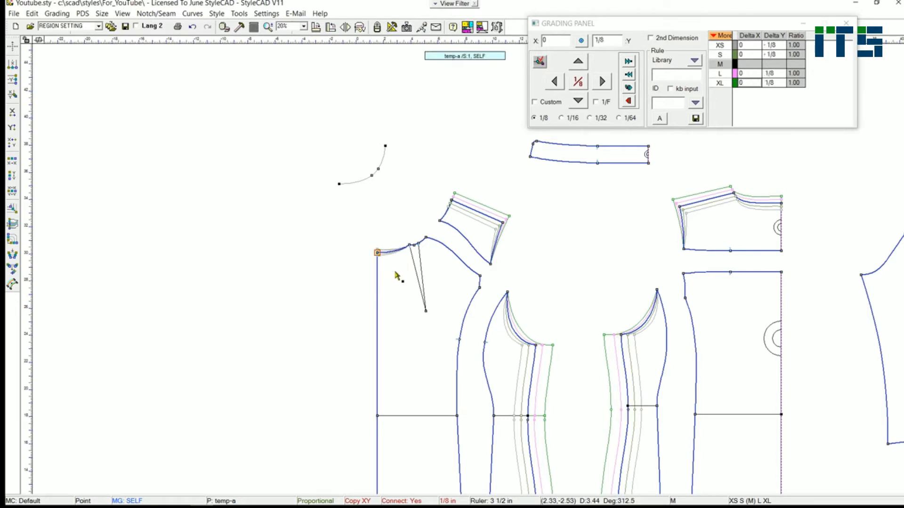
pyautogui.click(338, 184)
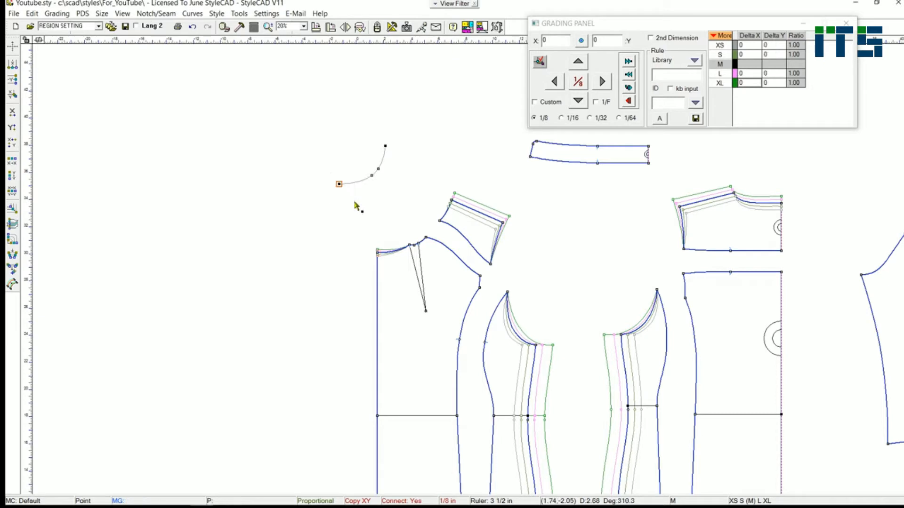
pyautogui.press('Up')
# - Copy the grading of the front yoke's neck point to the upper end of the separate neck curve
pyautogui.click(464, 211)
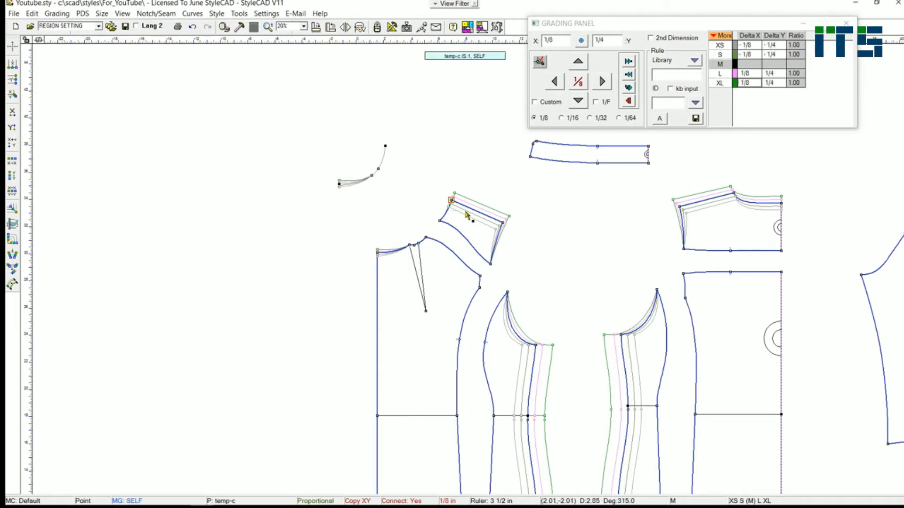
pyautogui.click(385, 147)
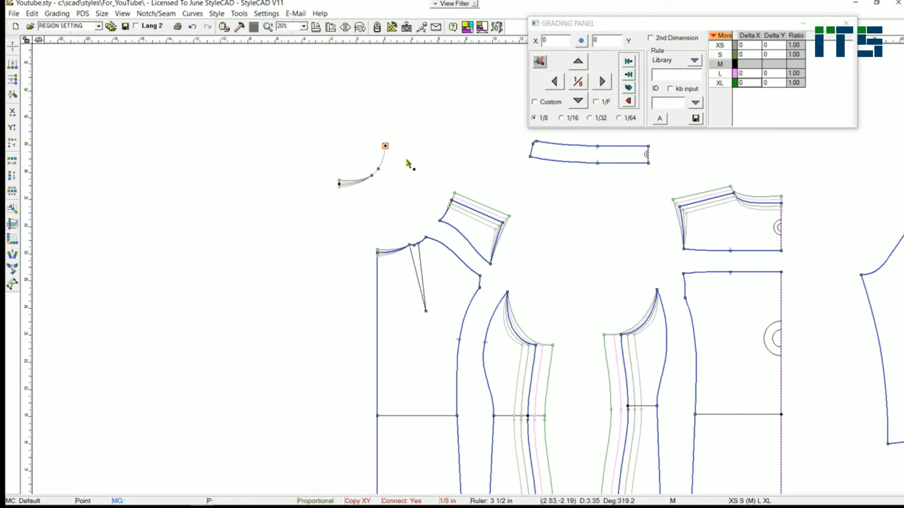
pyautogui.hotkey('ctrl', 'v')
# - Blend the grading of the separate neck curve's inner points between its two ends with Proportional to Curvature (B1)
pyautogui.scroll(3, 462, 265)
pyautogui.moveTo(453, 256); pyautogui.dragTo(365, 235, button='middle')
pyautogui.press('i')
pyautogui.moveTo(258, 146); pyautogui.dragTo(351, 215)
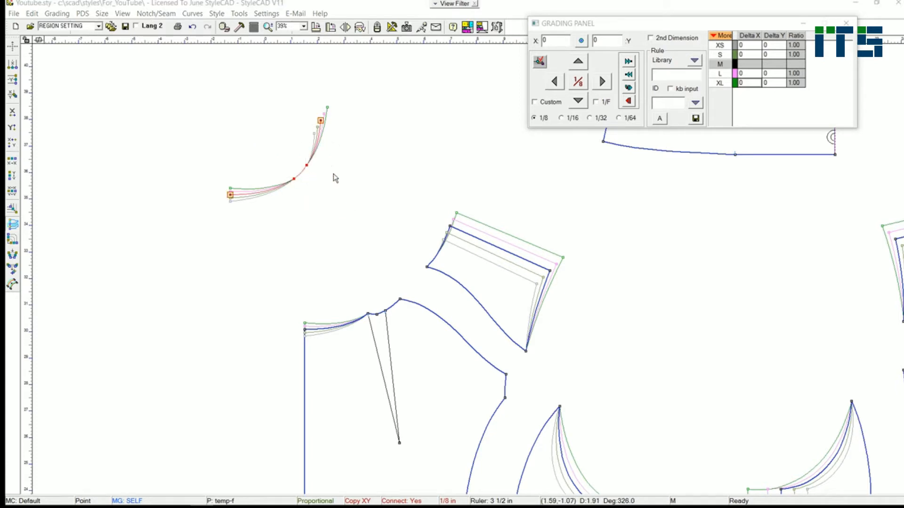
pyautogui.click(309, 178)
pyautogui.moveTo(415, 198); pyautogui.dragTo(415, 64)
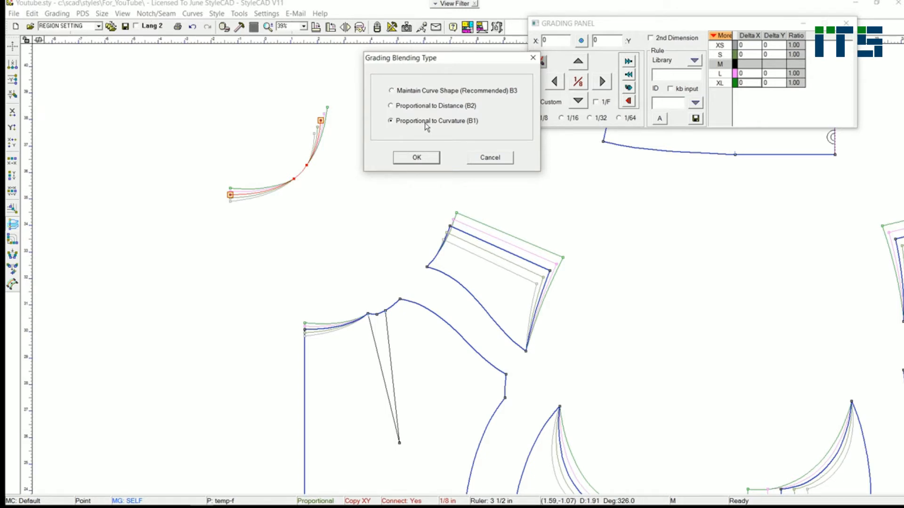
pyautogui.click(416, 157)
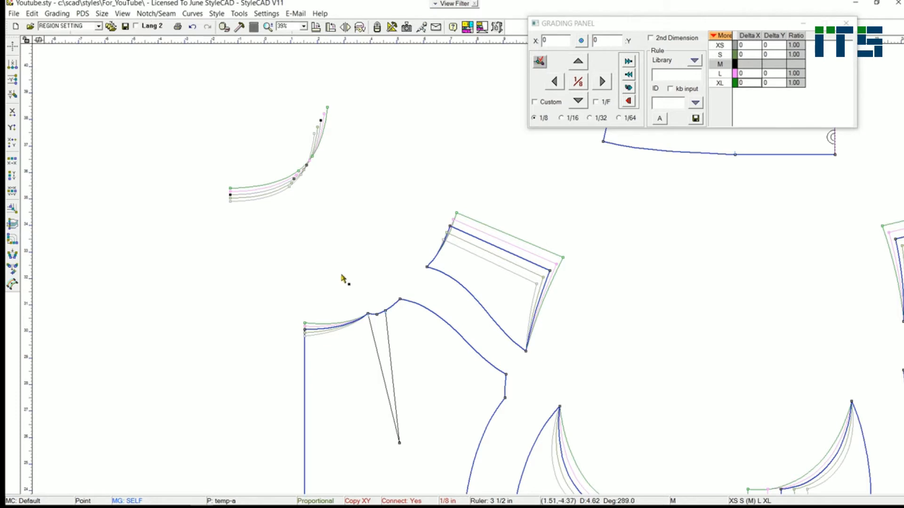
# - Copy the neck curve's two inner point gradings to the front panel's dart points and to the neck ends of the yoke seam
pyautogui.click(294, 179)
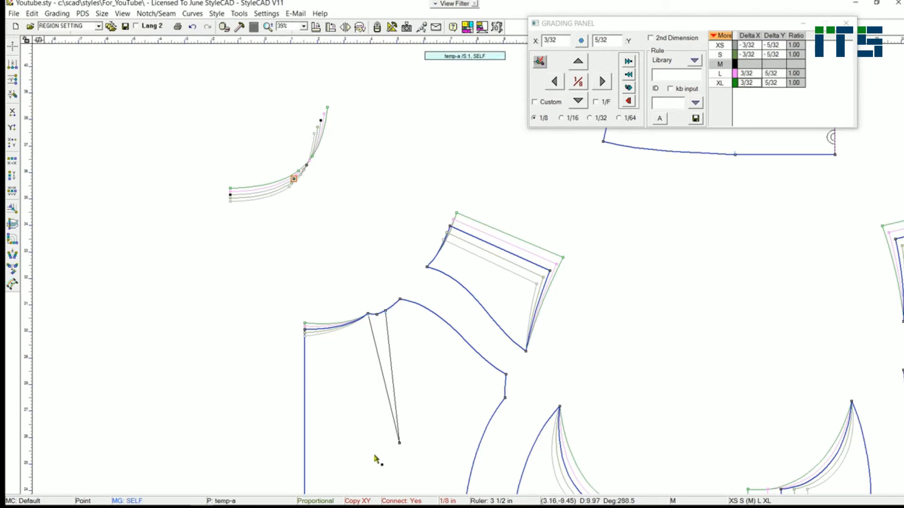
pyautogui.moveTo(410, 447); pyautogui.dragTo(349, 309)
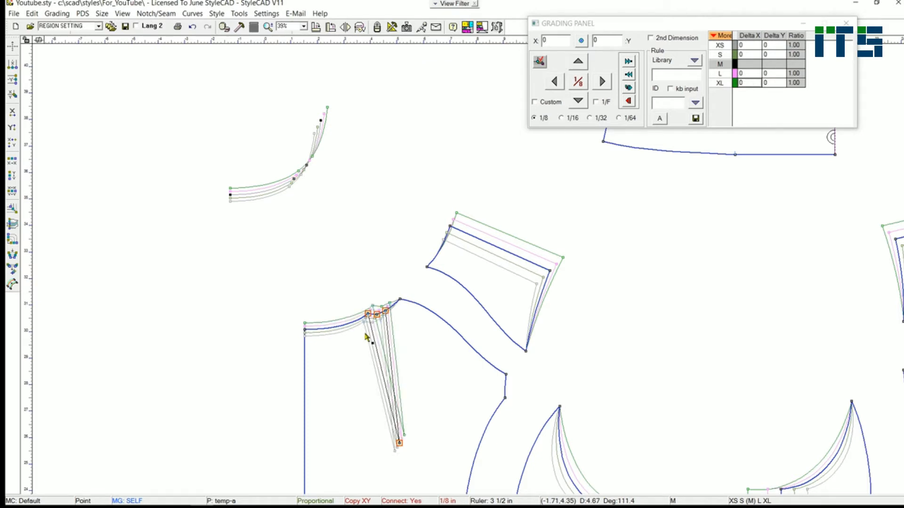
pyautogui.click(306, 165)
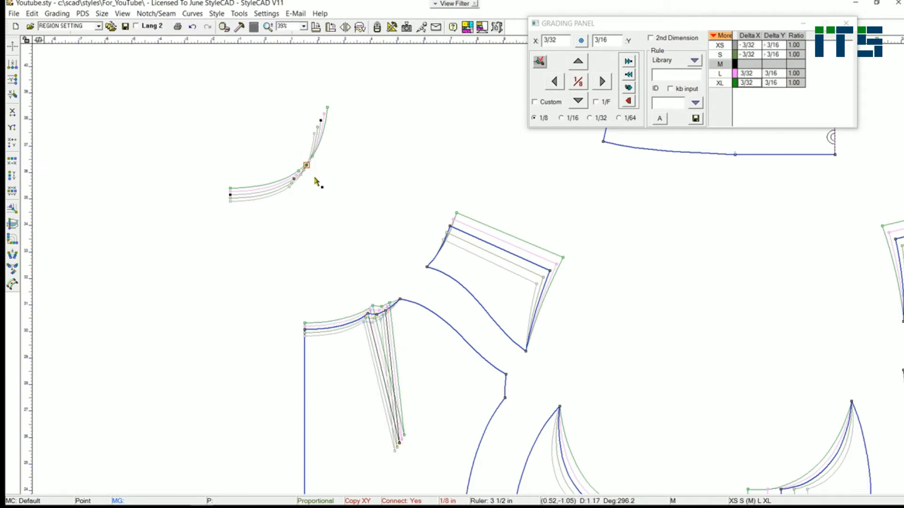
pyautogui.moveTo(386, 249); pyautogui.dragTo(439, 305)
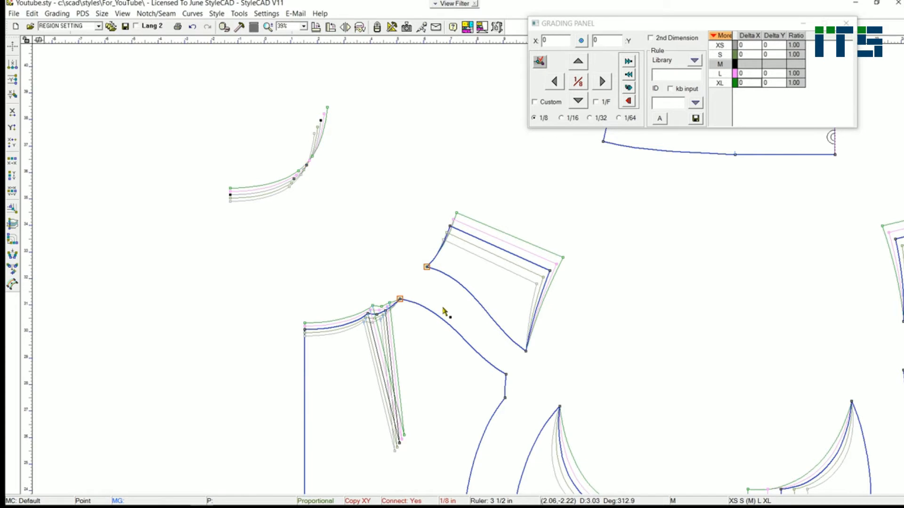
# - Move the front yoke and front side panel against the front panel so that the armhole runs continuously
pyautogui.scroll(-4, 468, 270)
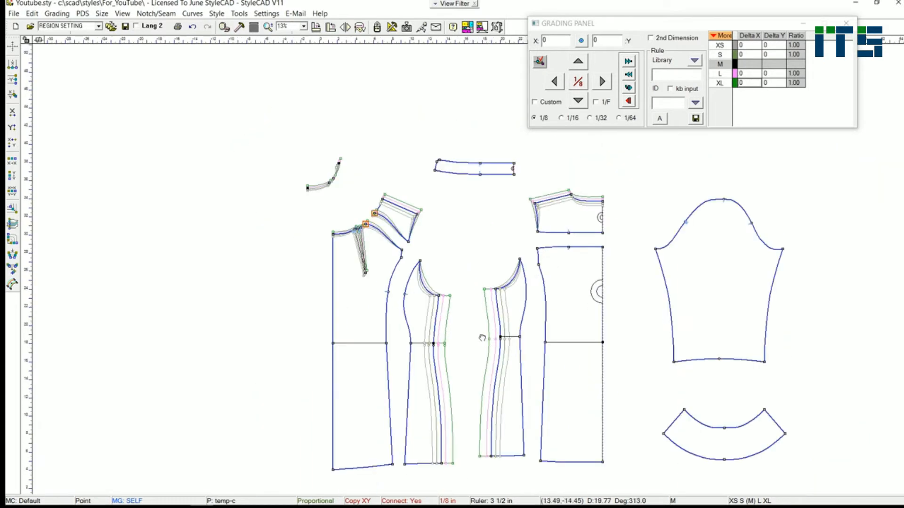
pyautogui.scroll(2, 438, 263)
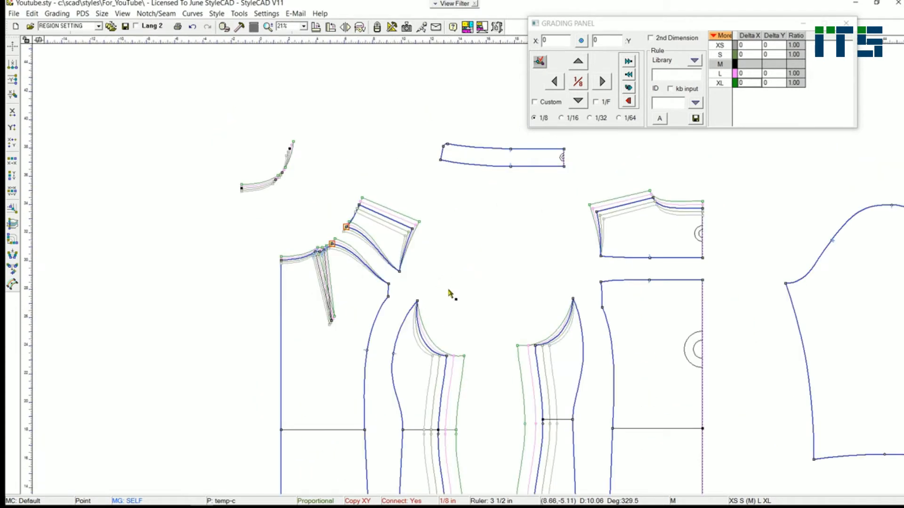
pyautogui.press('s')
pyautogui.click(403, 259)
pyautogui.scroll(2, 417, 284)
# - Blend the grading along the joined front armhole from the shoulder tip to the underarm point
pyautogui.moveTo(415, 289); pyautogui.dragTo(431, 290)
pyautogui.moveTo(464, 389); pyautogui.dragTo(519, 363)
pyautogui.click(439, 267)
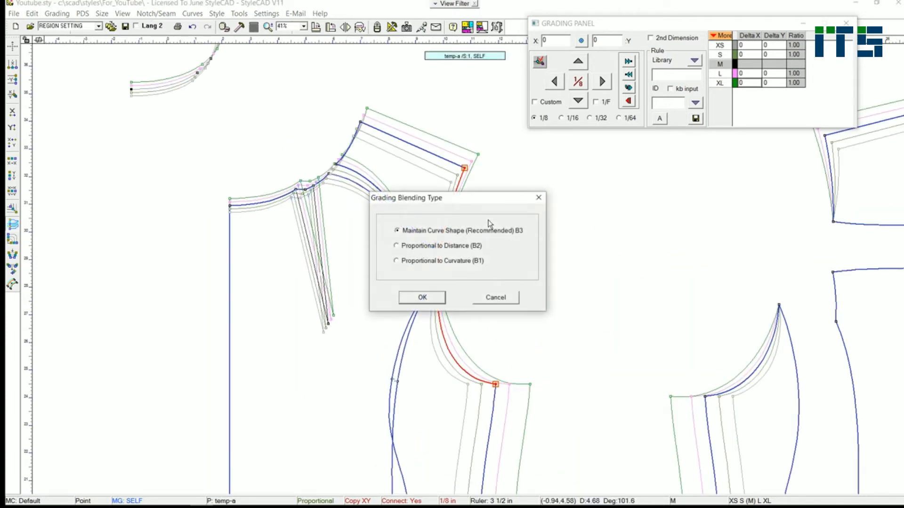
pyautogui.click(422, 298)
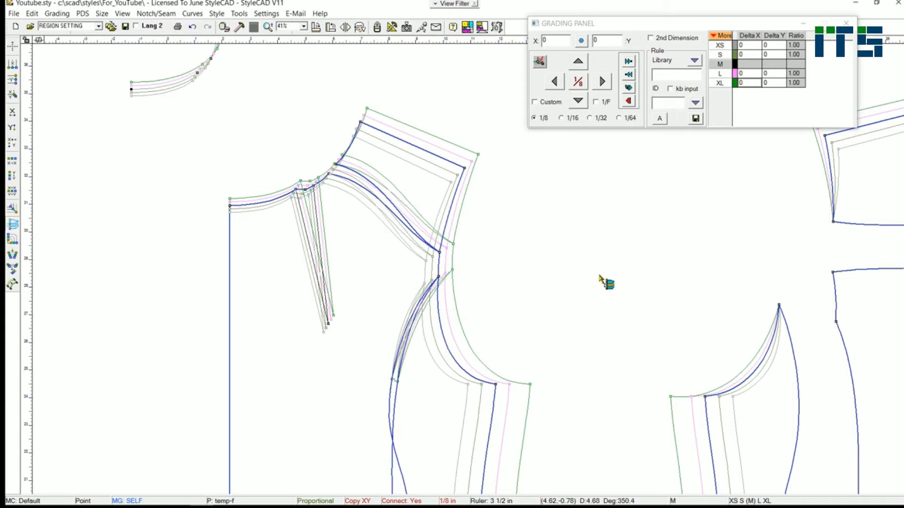
# - Align the back pieces along the armhole and blend its grading from shoulder tip to underarm with Proportional to Curvature (B1)
pyautogui.moveTo(804, 170); pyautogui.dragTo(840, 183)
pyautogui.moveTo(823, 291); pyautogui.dragTo(853, 300)
pyautogui.moveTo(742, 361); pyautogui.dragTo(765, 375)
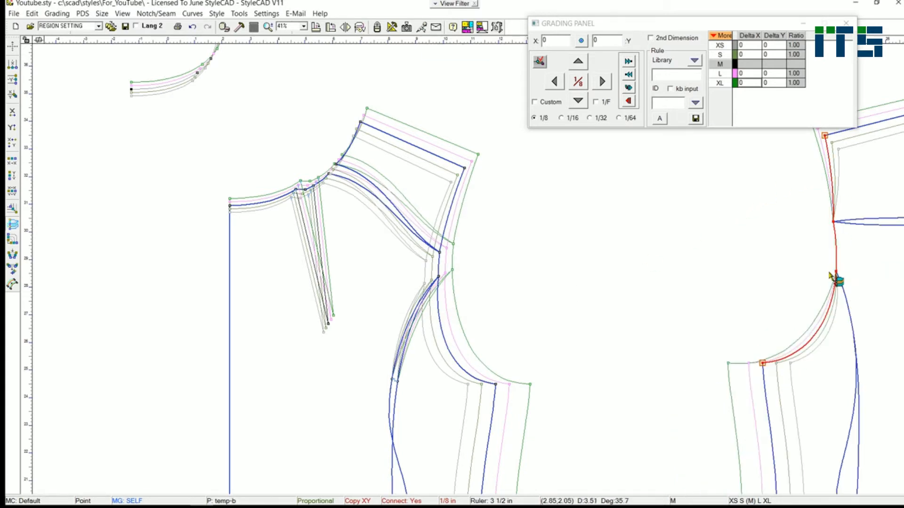
pyautogui.click(835, 249)
pyautogui.click(437, 262)
pyautogui.click(434, 298)
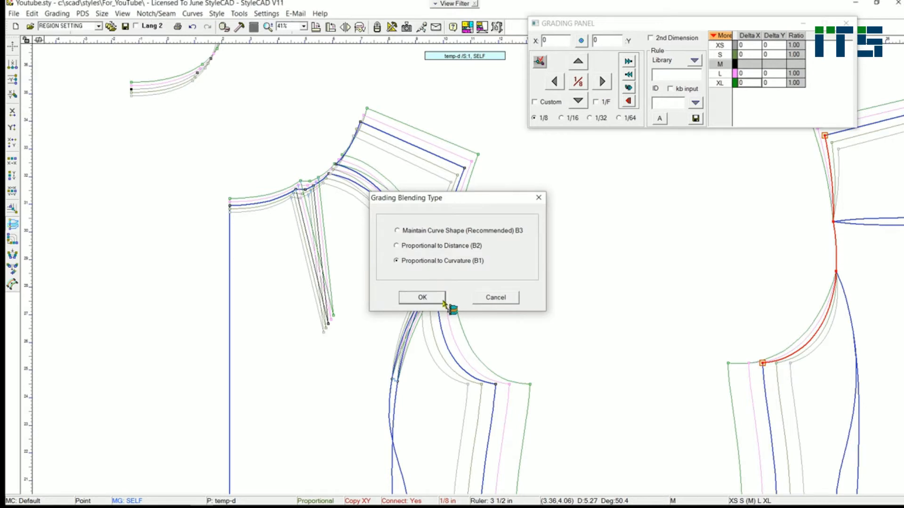
# - Blend the grading along the joined hem of the front panel and front side panel
pyautogui.moveTo(628, 339); pyautogui.dragTo(532, 321, button='middle')
pyautogui.scroll(-5, 468, 272)
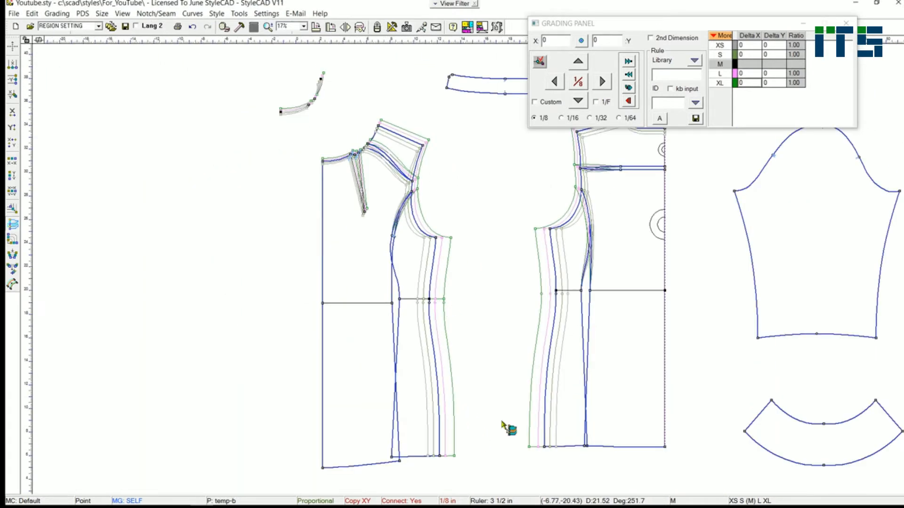
pyautogui.moveTo(288, 407); pyautogui.dragTo(293, 460)
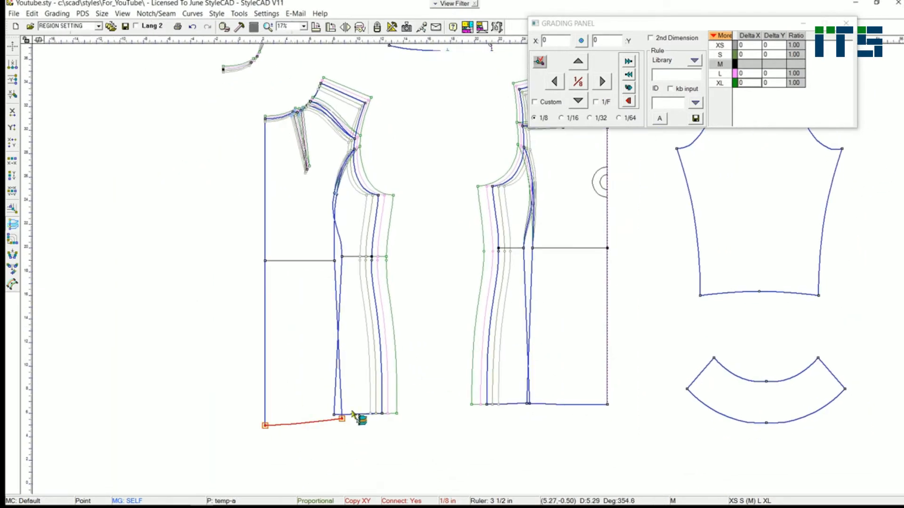
pyautogui.moveTo(352, 411); pyautogui.dragTo(358, 425)
pyautogui.click(313, 423)
pyautogui.click(422, 296)
# - Blend the grading along the joined hem of the back side panel and back panel
pyautogui.moveTo(520, 388); pyautogui.dragTo(505, 454)
pyautogui.moveTo(568, 391); pyautogui.dragTo(559, 429)
pyautogui.click(551, 403)
pyautogui.click(425, 298)
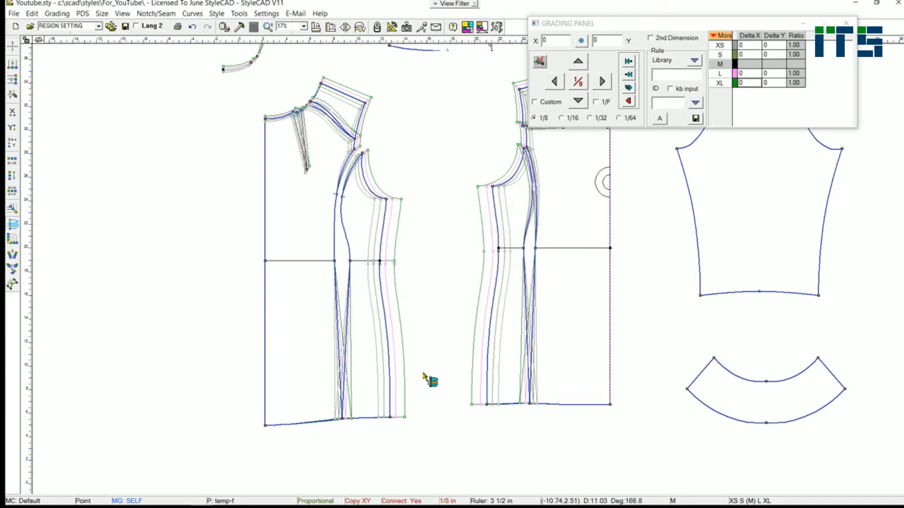
# - Copy the grading of the front and back princess seams' hem points to the waist and upper notch points of those seams
pyautogui.click(341, 418)
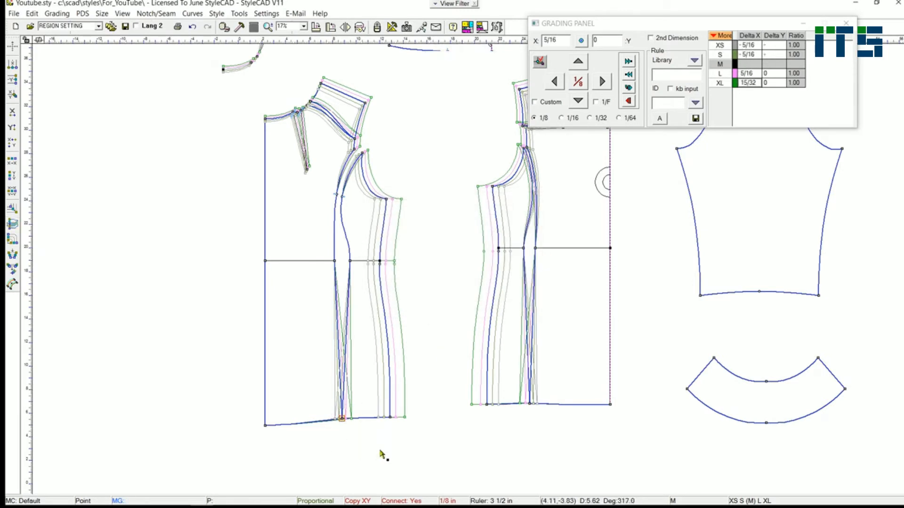
pyautogui.moveTo(323, 191); pyautogui.dragTo(354, 298)
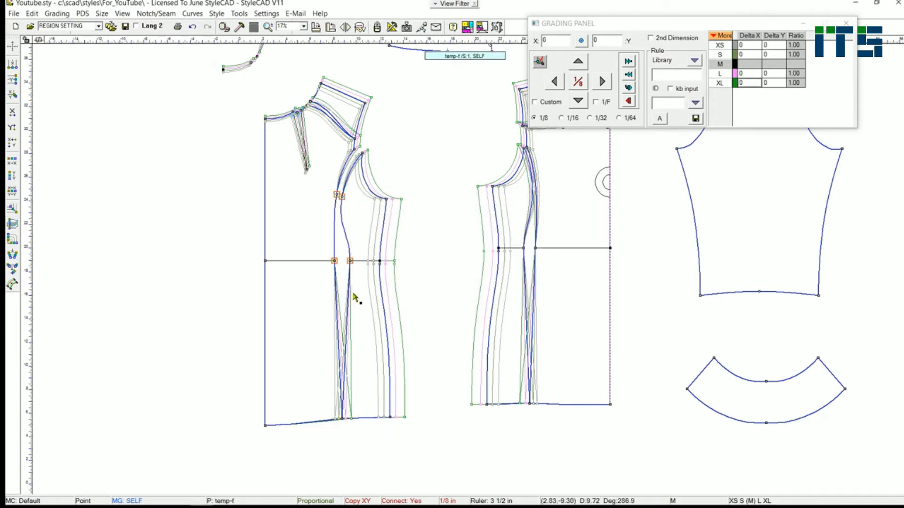
pyautogui.rightClick(354, 297)
pyautogui.click(529, 403)
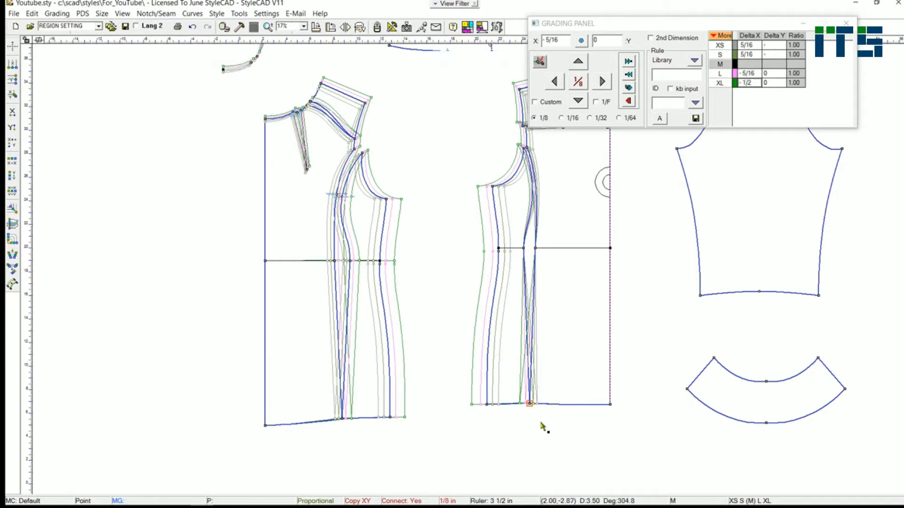
pyautogui.moveTo(518, 236); pyautogui.dragTo(555, 274)
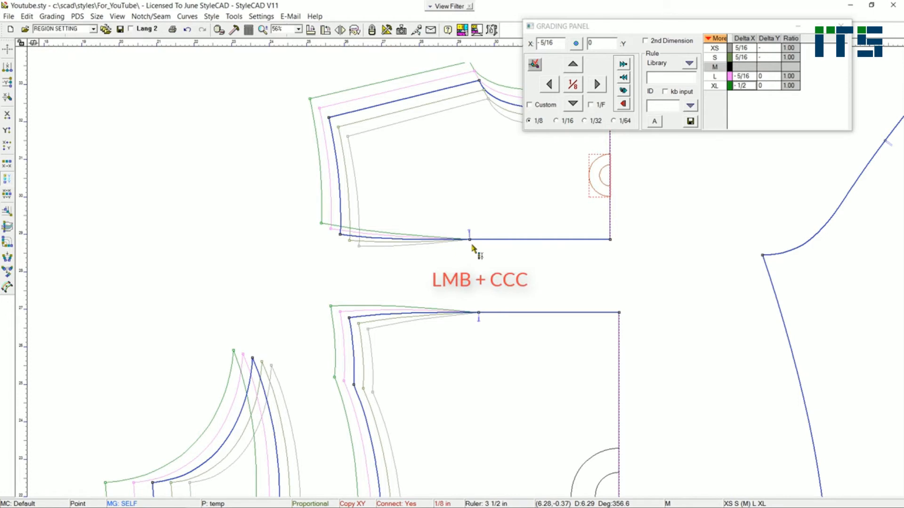
# - Capture the grading of the back yoke's lower armhole corner and copy its Y values to the notch and center-back points of the yoke seam
pyautogui.click(340, 234)
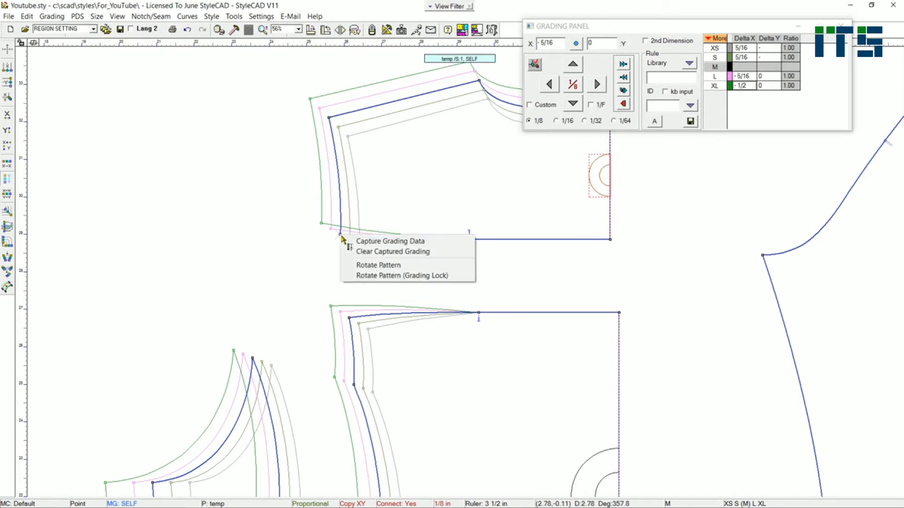
pyautogui.click(380, 242)
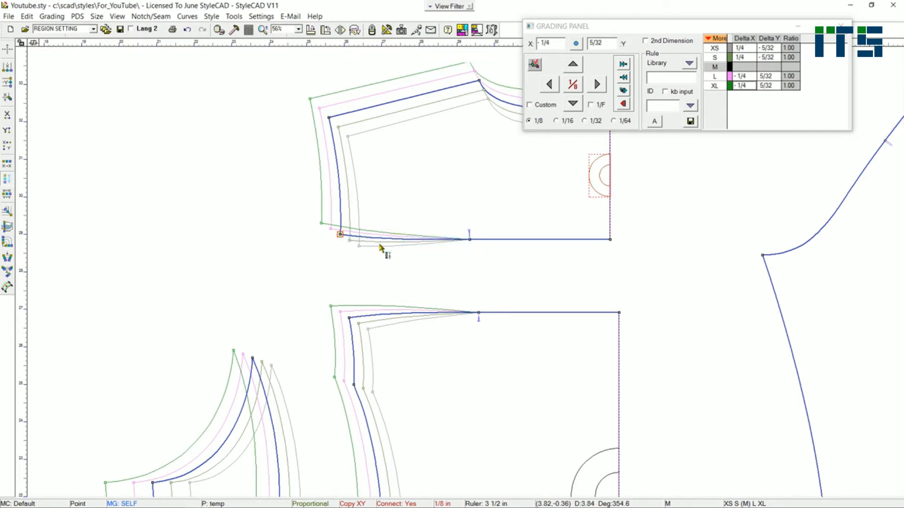
pyautogui.moveTo(447, 203); pyautogui.dragTo(628, 339)
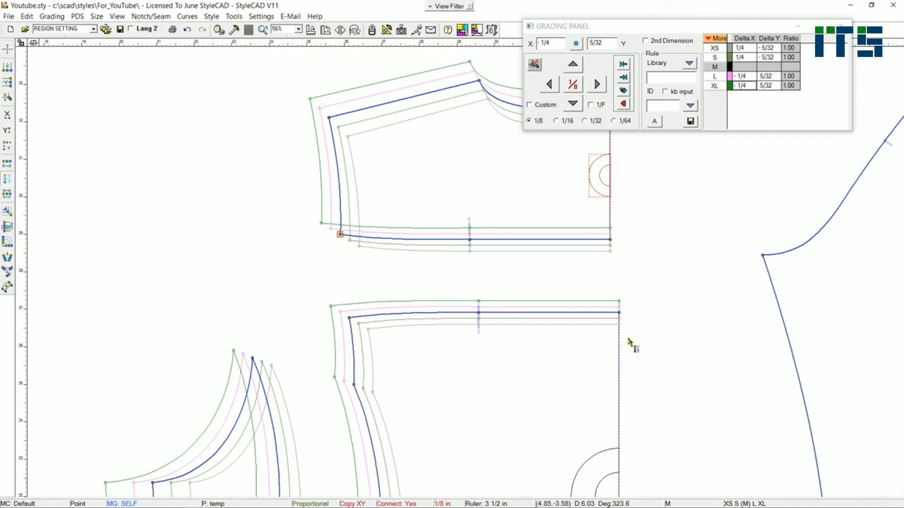
# - Set the Y grading of all hem points on the four front and back body panels to -3/8
pyautogui.scroll(-4, 453, 438)
pyautogui.moveTo(321, 389); pyautogui.dragTo(350, 263, button='middle')
pyautogui.scroll(-1, 350, 263)
pyautogui.rightClick(279, 253)
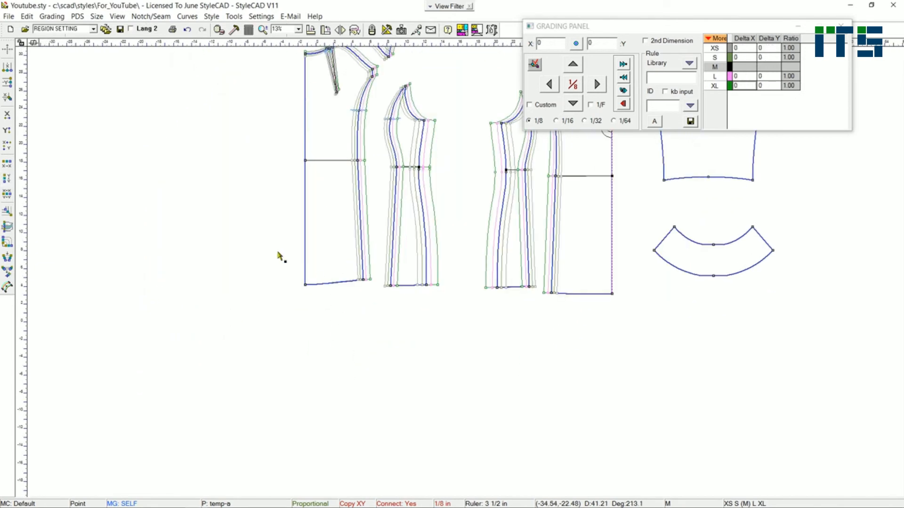
pyautogui.moveTo(264, 257); pyautogui.dragTo(649, 332)
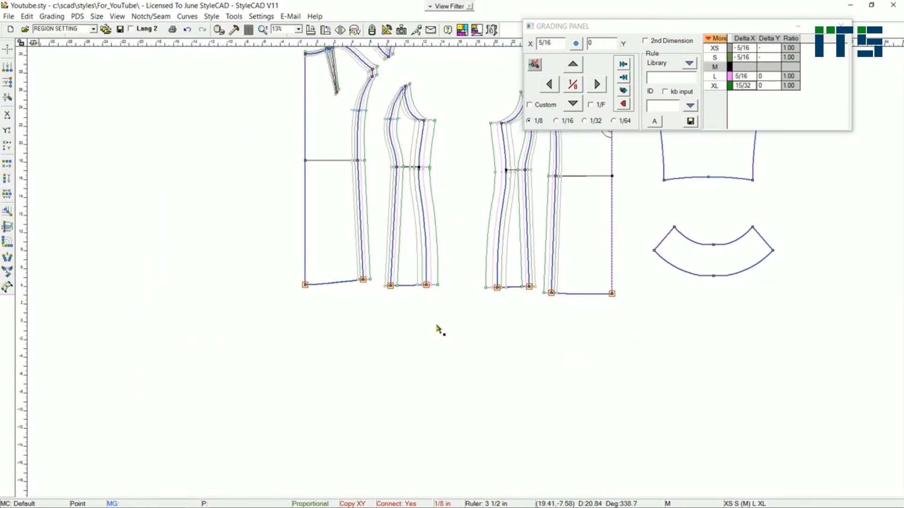
pyautogui.press('Down')
pyautogui.press('Down')
pyautogui.press('Down')
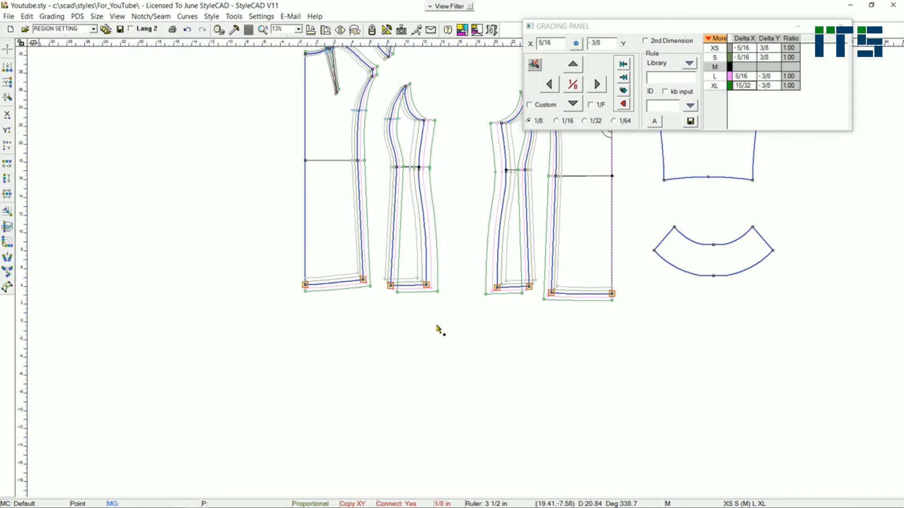
# - Grade the sleeve's two underarm points outward in X, -3/8 at one and 3/8 at the other
pyautogui.moveTo(464, 207); pyautogui.dragTo(324, 319, button='middle')
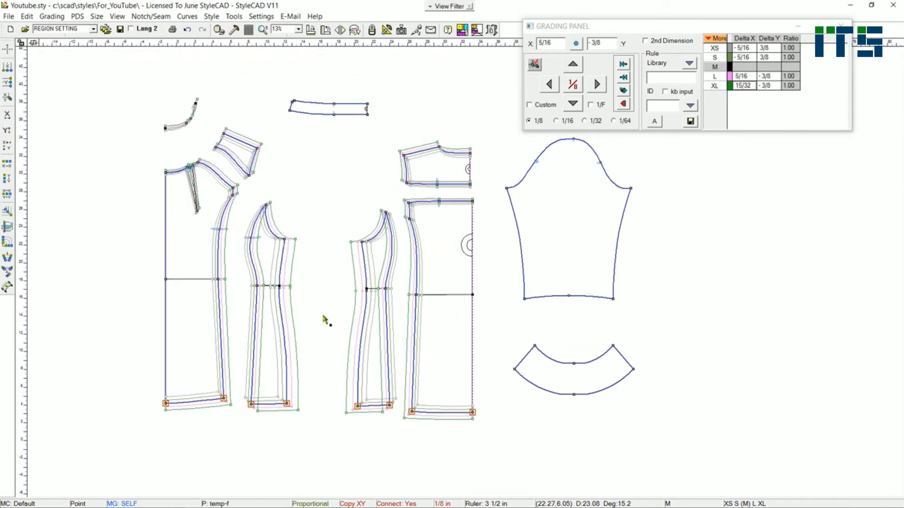
pyautogui.scroll(1, 485, 166)
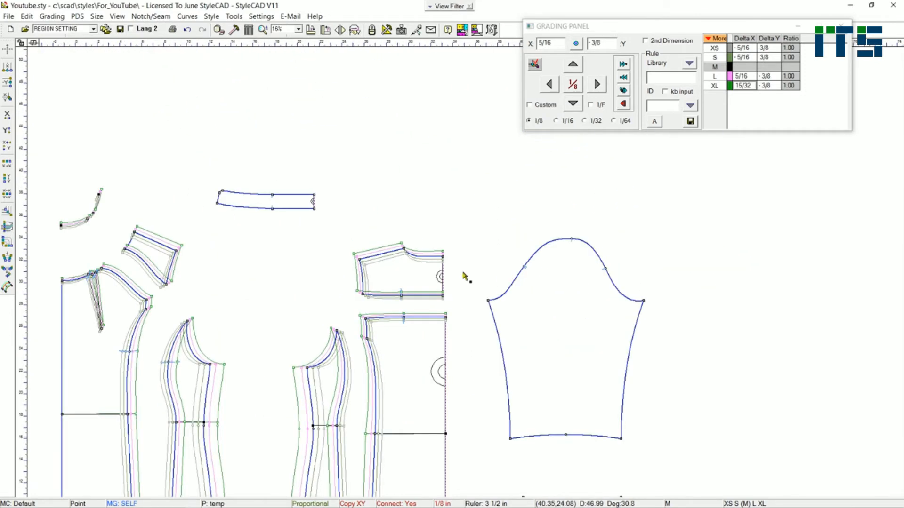
pyautogui.moveTo(475, 284); pyautogui.dragTo(506, 328)
pyautogui.press('Left')
pyautogui.press('Left')
pyautogui.press('Left')
pyautogui.click(643, 300)
pyautogui.press('Right')
pyautogui.press('Right')
pyautogui.press('Right')
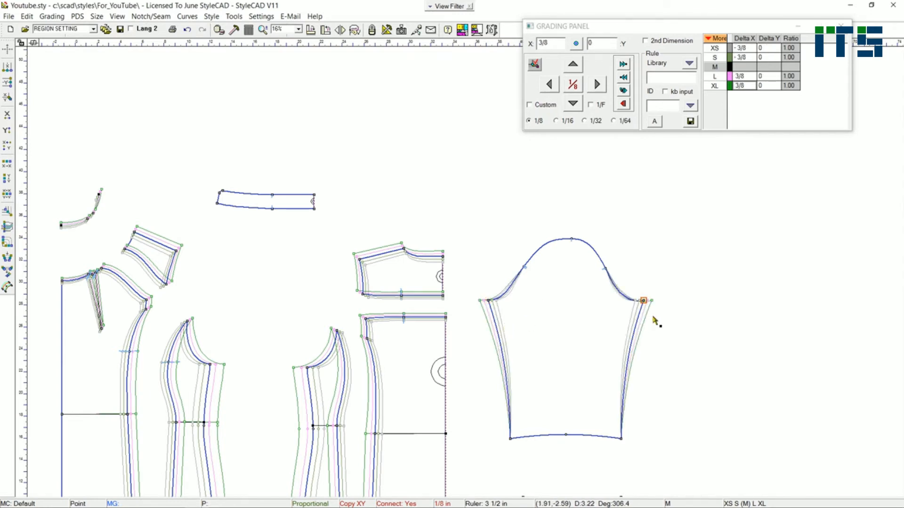
# - Blend the grading of the sleeve cap between its two underarm points with Maintain Curve Shape (B3)
pyautogui.press('s')
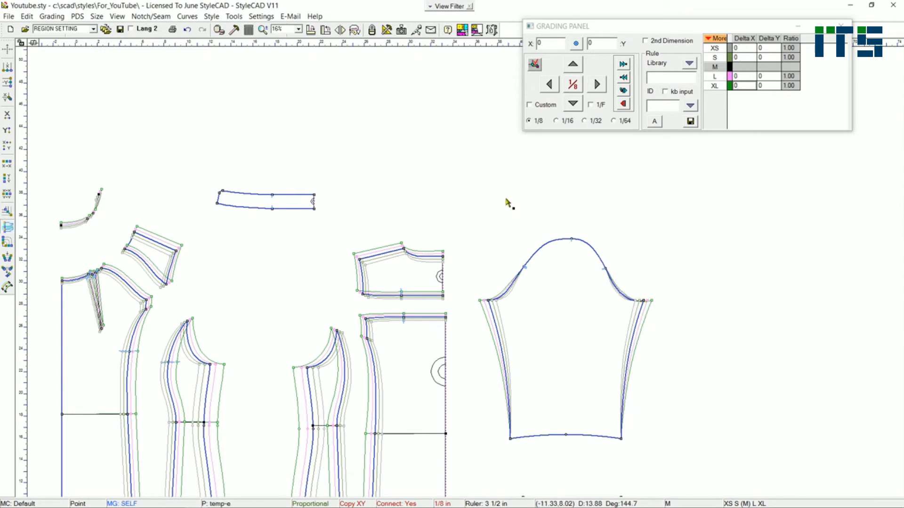
pyautogui.moveTo(499, 200); pyautogui.dragTo(622, 306)
pyautogui.click(595, 250)
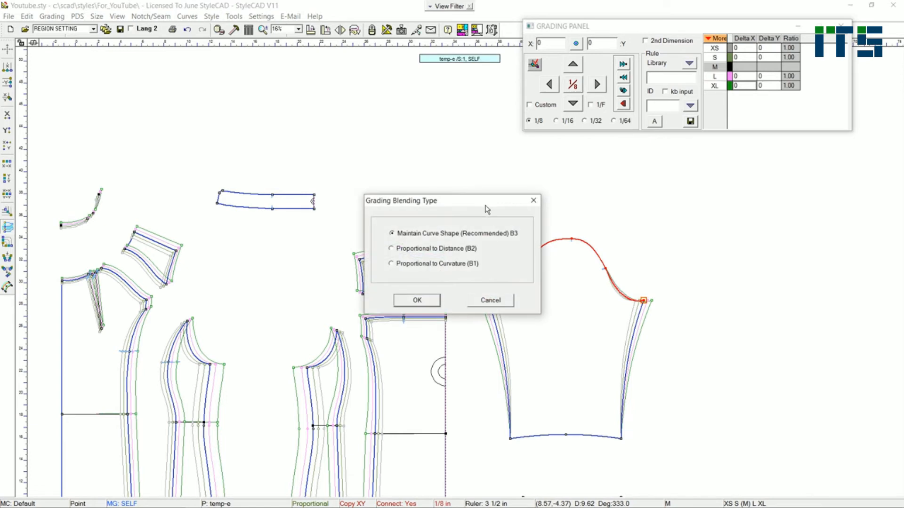
pyautogui.click(663, 209)
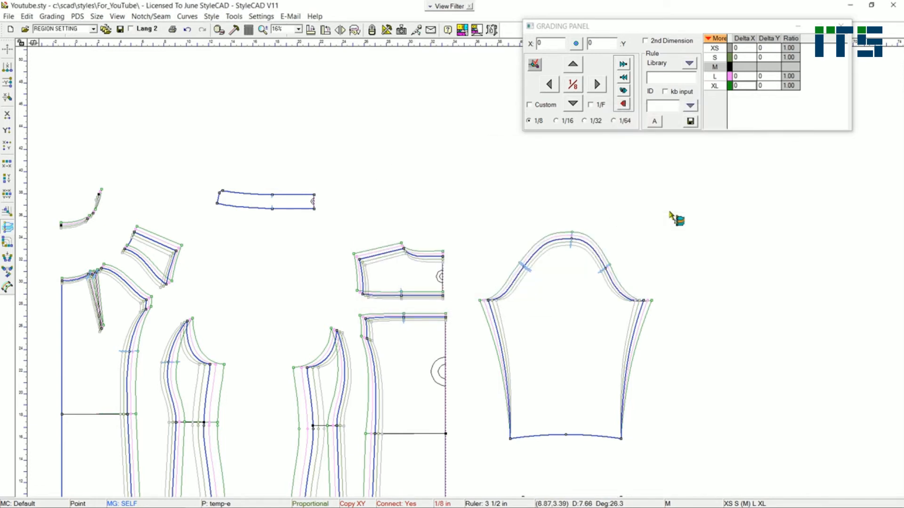
# - Apply Perimeter Grading to the sleeve cap's back notch so its underarm segment matches the back side panel's armhole, changing the grading direction
pyautogui.press('p')
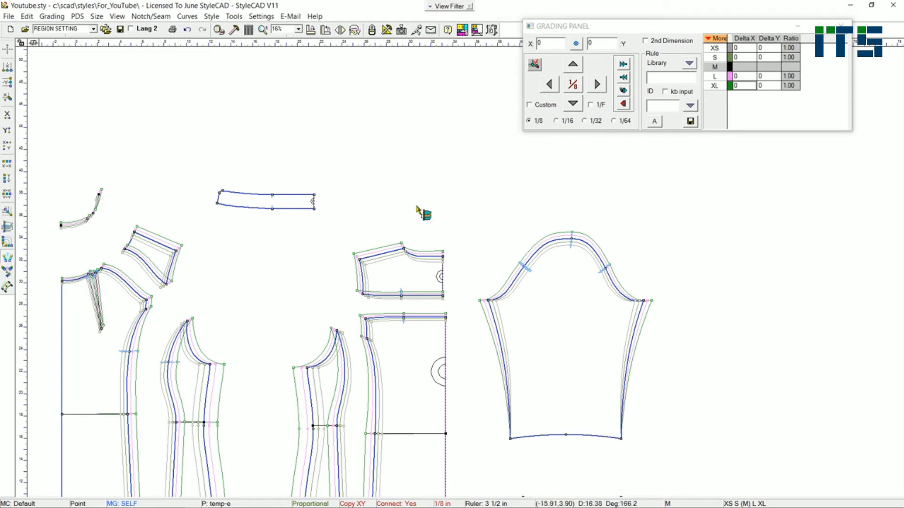
pyautogui.click(333, 367)
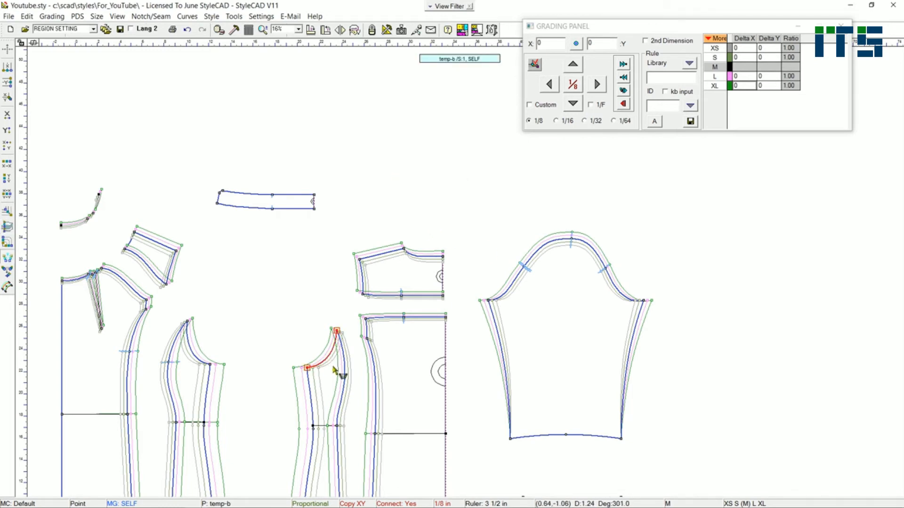
pyautogui.click(333, 368)
pyautogui.click(519, 285)
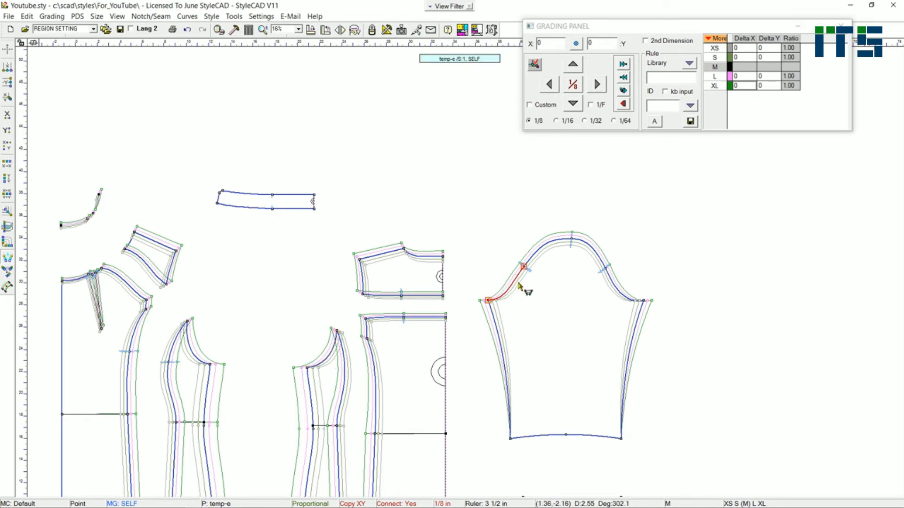
pyautogui.click(524, 267)
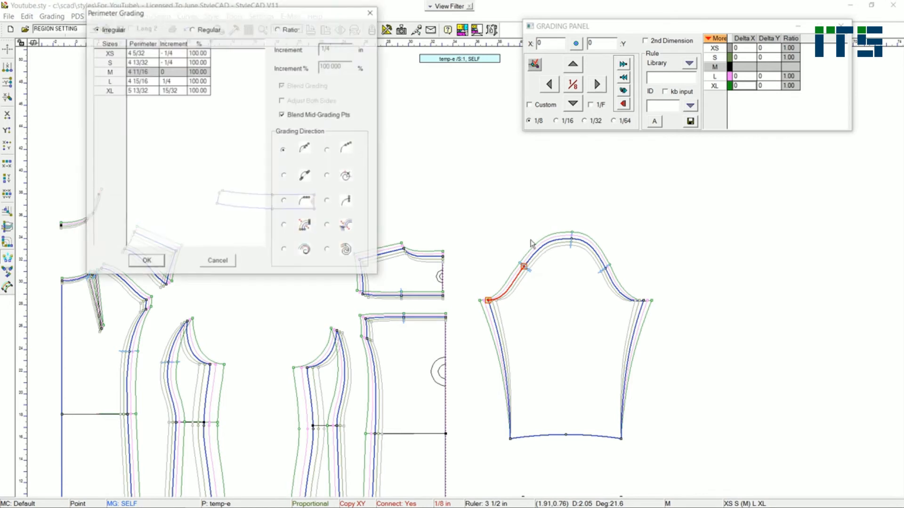
pyautogui.click(328, 176)
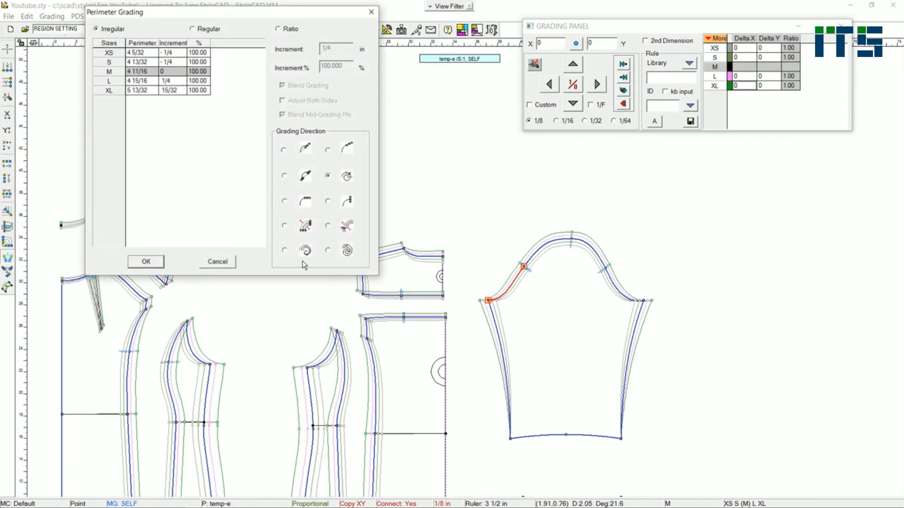
pyautogui.click(144, 262)
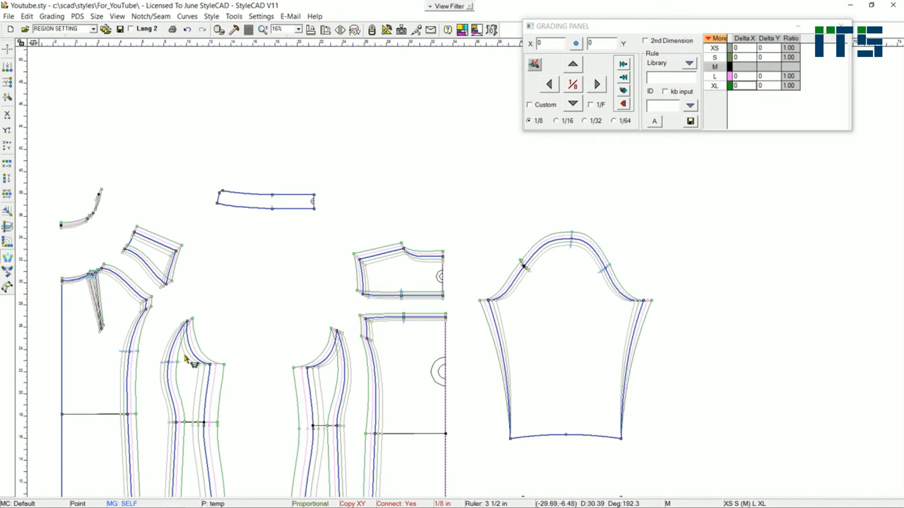
# - Apply Perimeter Grading to the sleeve cap's front notch so its underarm segment matches the front side panel's armhole
pyautogui.moveTo(183, 359); pyautogui.dragTo(214, 335)
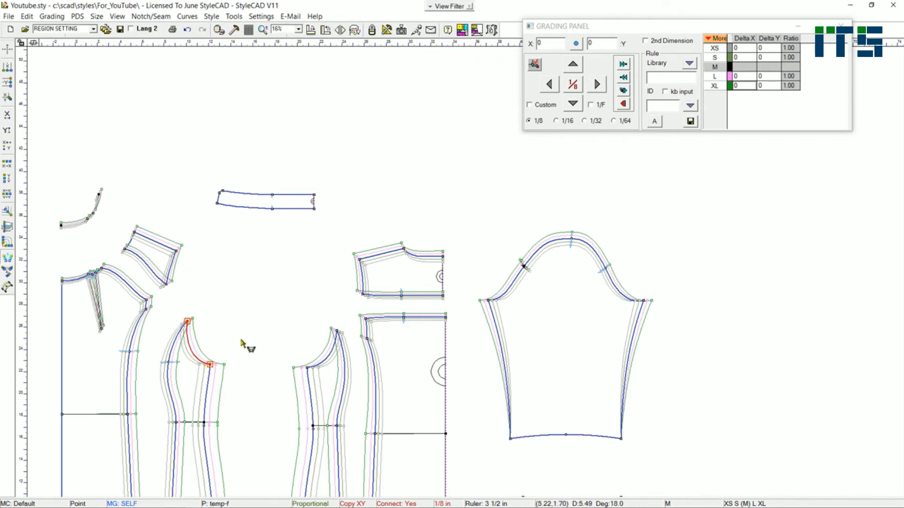
pyautogui.moveTo(626, 283); pyautogui.dragTo(597, 325)
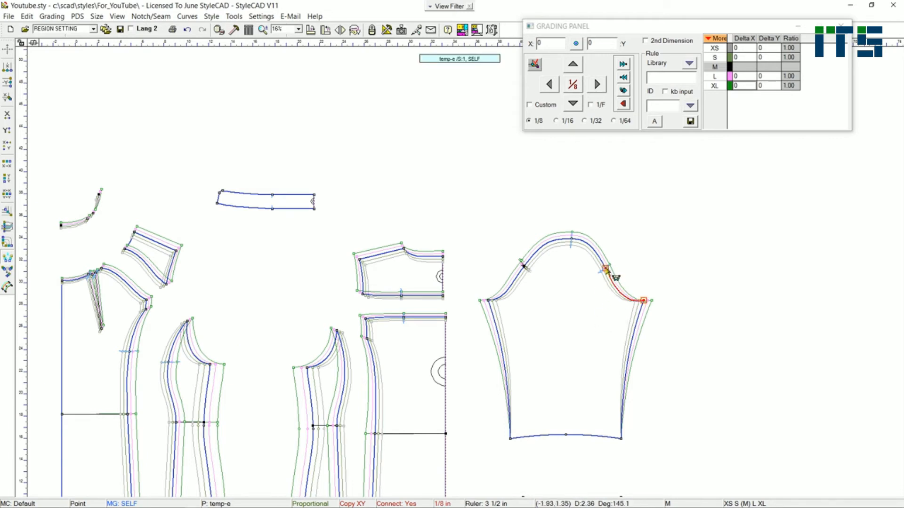
pyautogui.click(146, 258)
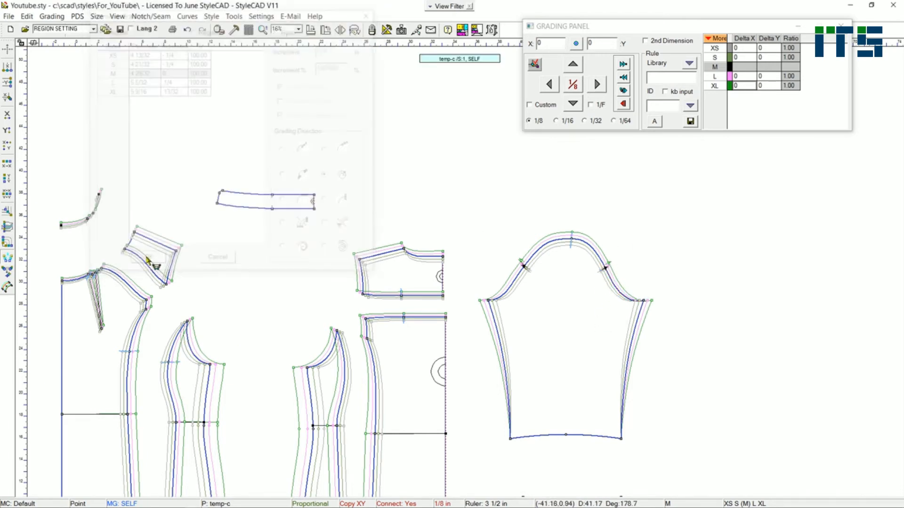
# - Apply Perimeter Grading to the sleeve cap against the complete front and back armhole, including both yokes and side panels, changing the grading direction
pyautogui.moveTo(161, 260); pyautogui.dragTo(186, 270)
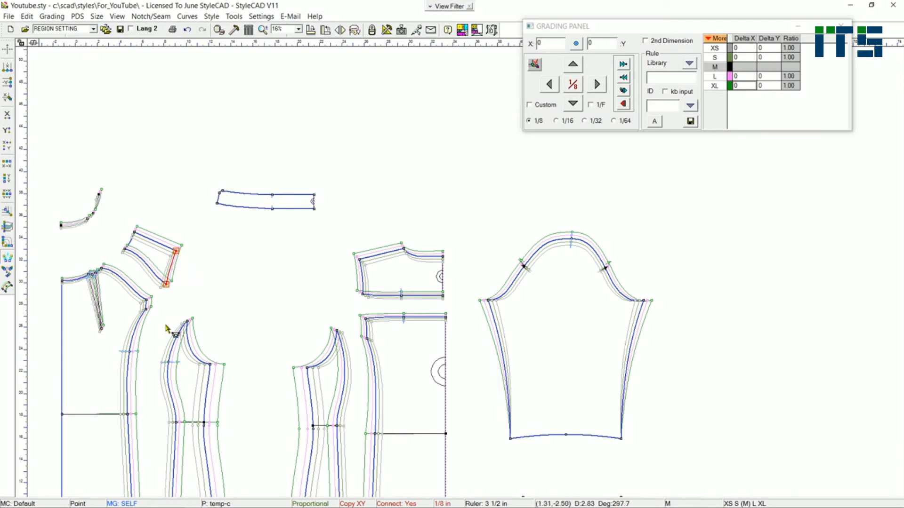
pyautogui.scroll(1, 166, 324)
pyautogui.click(446, 256)
pyautogui.click(508, 316)
pyautogui.click(675, 319)
pyautogui.click(721, 286)
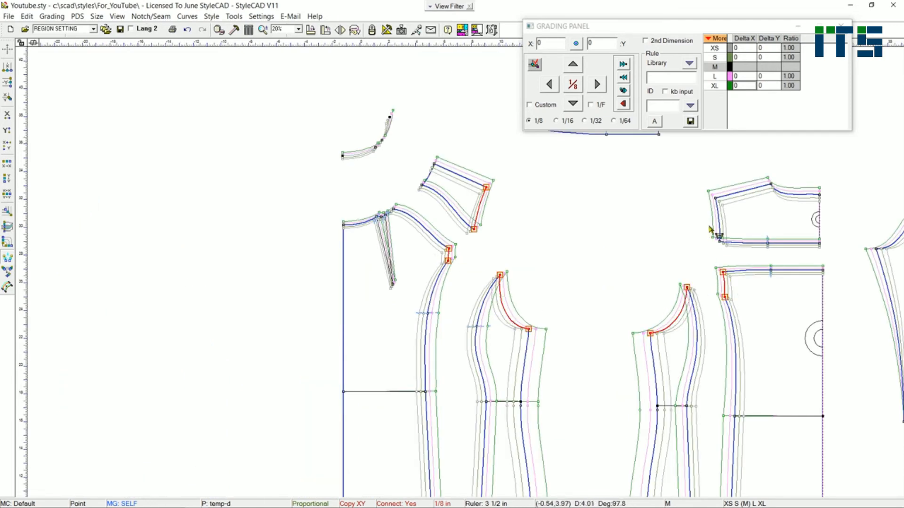
pyautogui.click(721, 220)
pyautogui.scroll(-3, 470, 266)
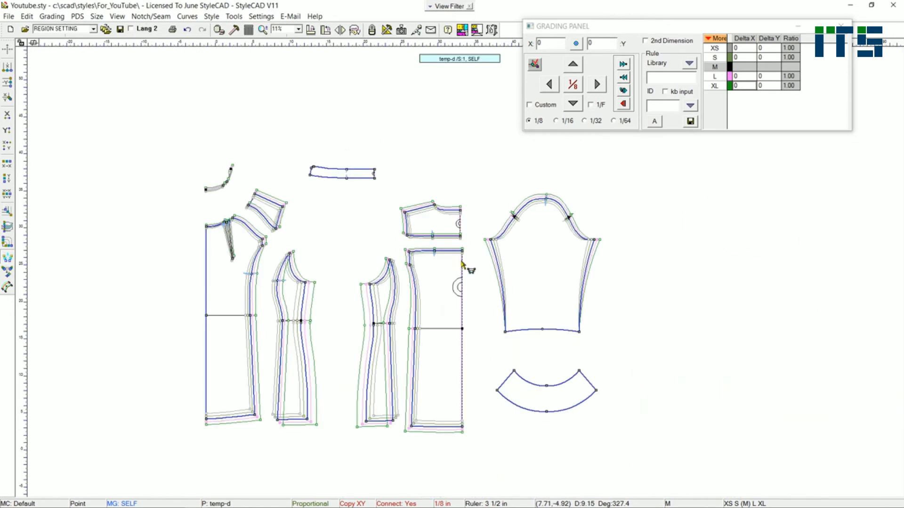
pyautogui.moveTo(504, 181); pyautogui.dragTo(595, 241)
pyautogui.rightClick(596, 241)
pyautogui.click(284, 226)
pyautogui.click(147, 262)
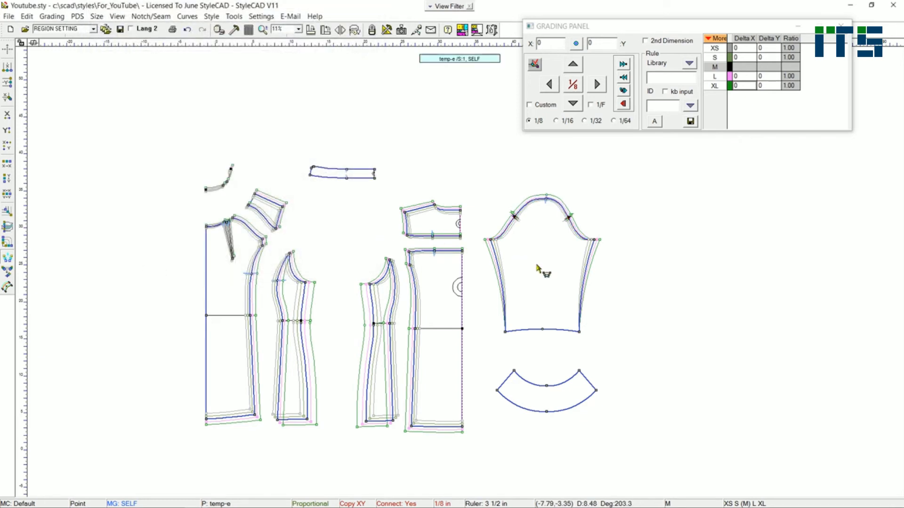
# - Copy 1/2 of the X grading of each sleeve underarm point to the hem corner below it
pyautogui.scroll(2, 543, 268)
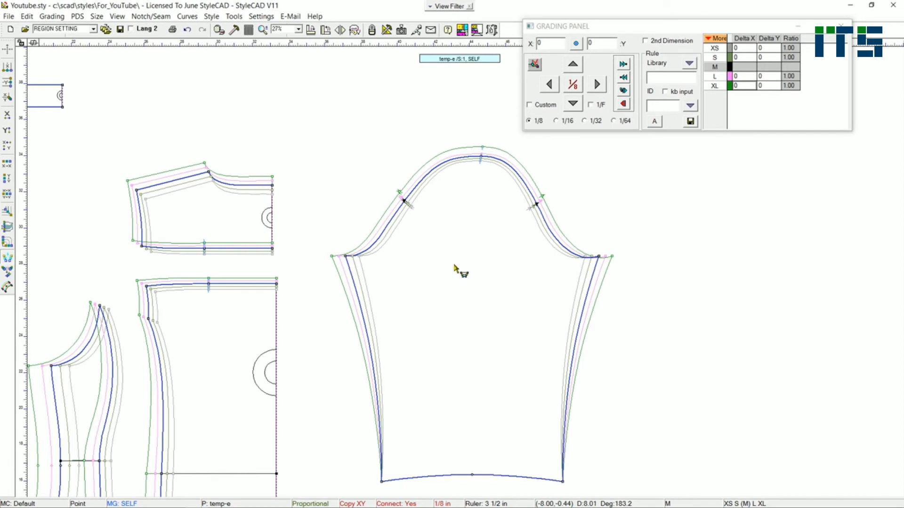
pyautogui.scroll(-2, 455, 266)
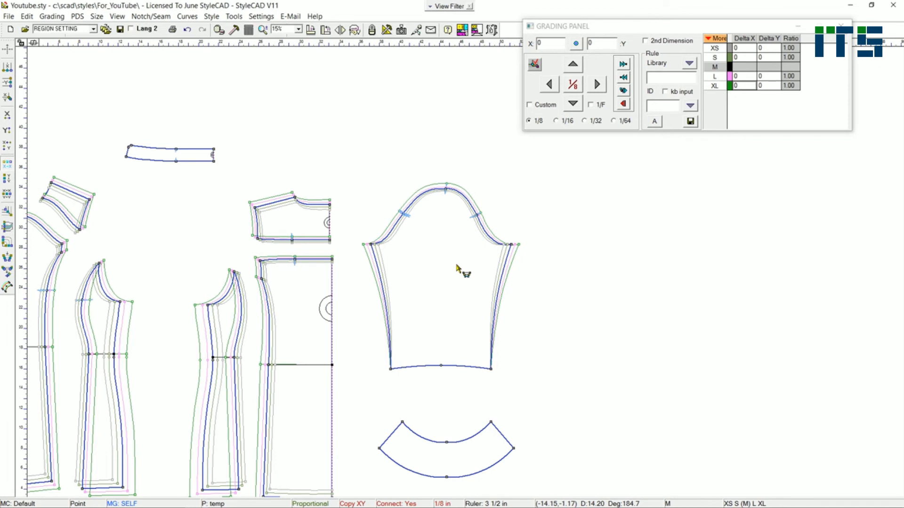
pyautogui.click(372, 246)
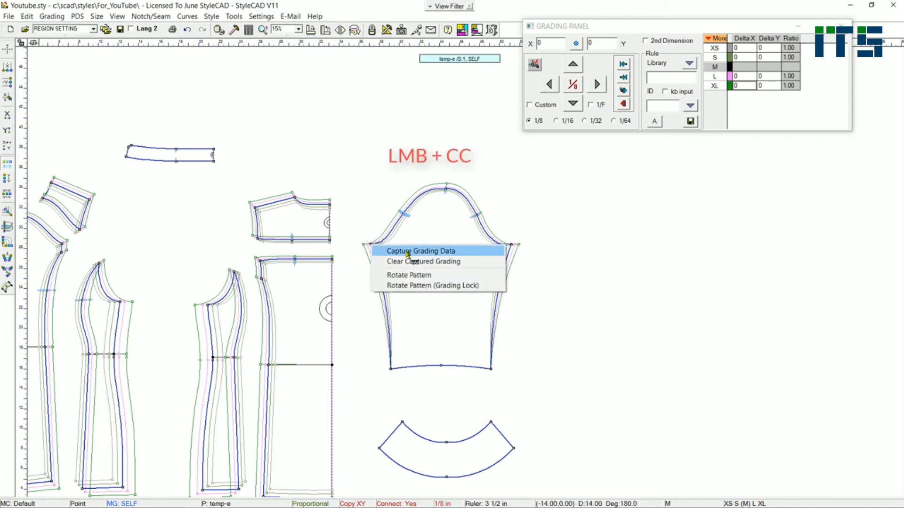
pyautogui.click(408, 253)
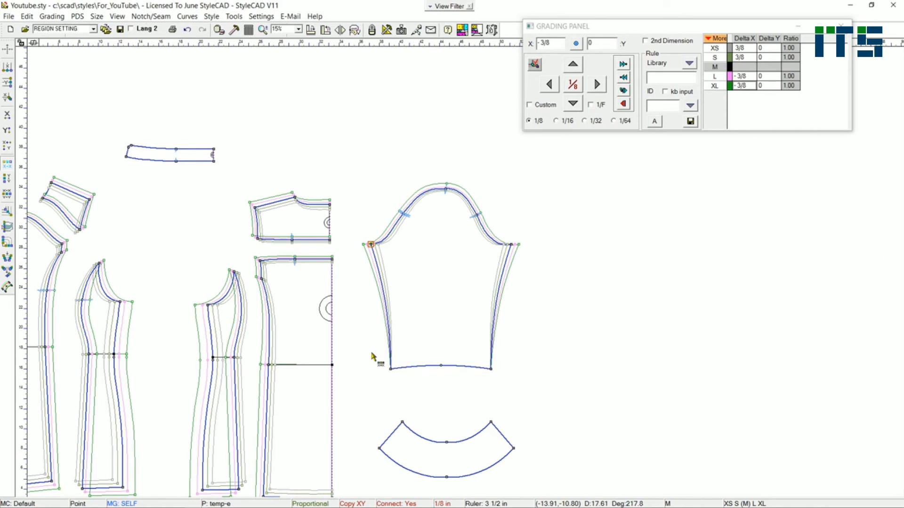
pyautogui.moveTo(372, 354); pyautogui.dragTo(400, 388)
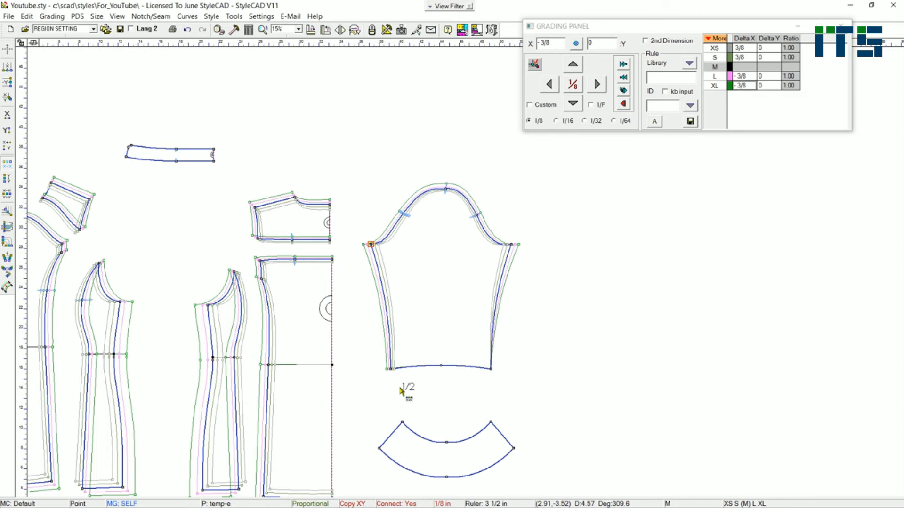
pyautogui.rightClick(513, 244)
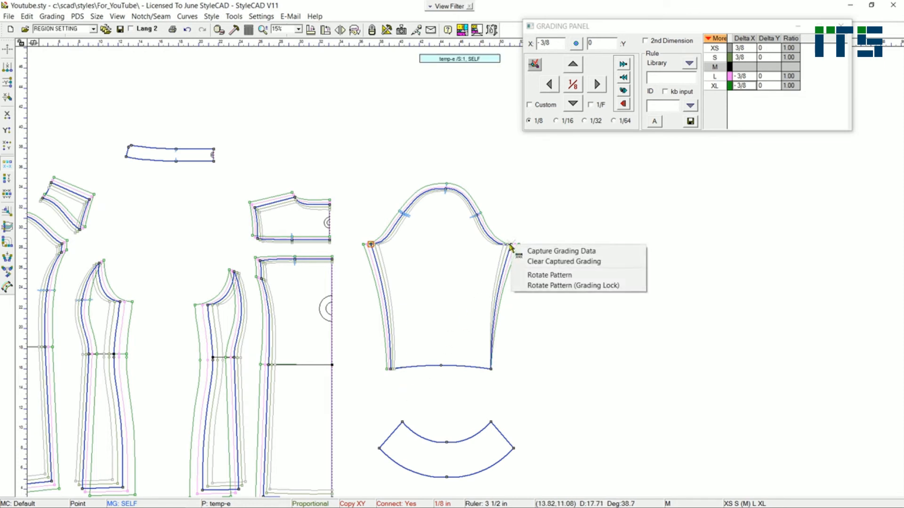
pyautogui.click(554, 251)
pyautogui.moveTo(476, 354); pyautogui.dragTo(500, 394)
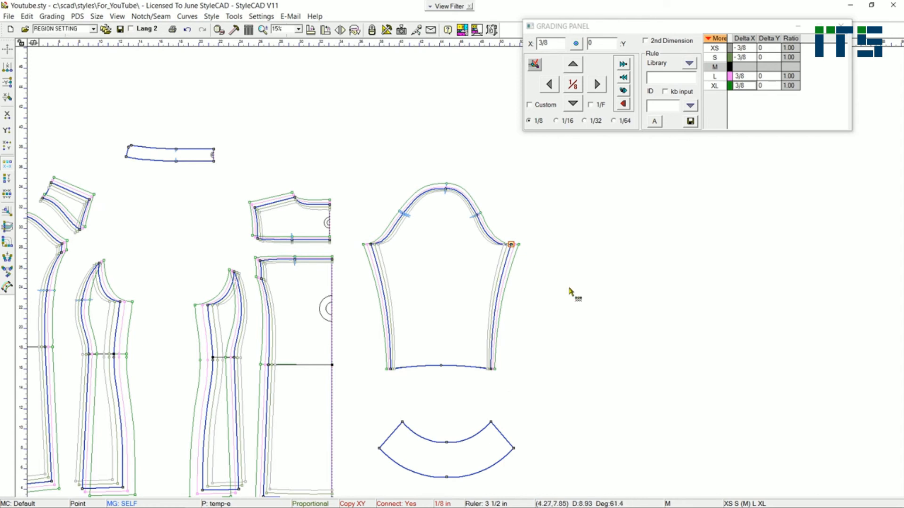
# - Grade the sleeve length from cap top to hem midpoint with a regular Perimeter Grading increment of 1/2 in the vertical direction
pyautogui.press('p')
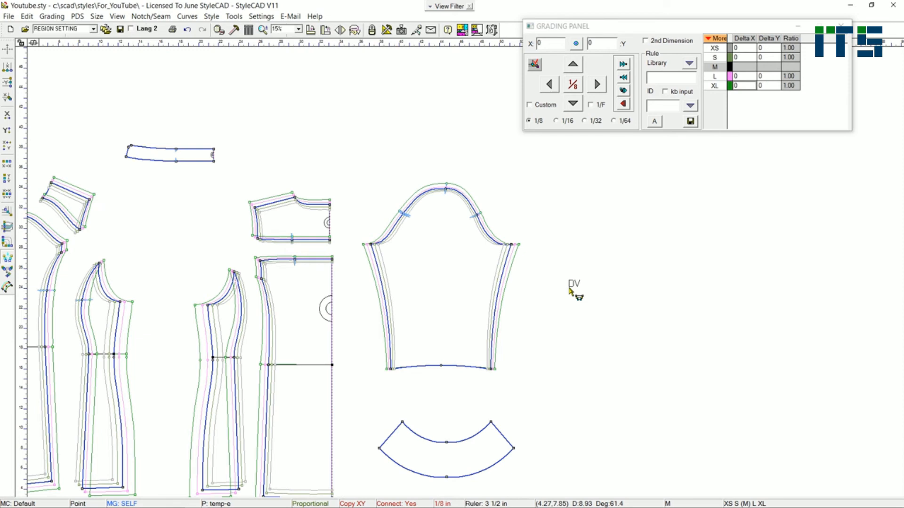
pyautogui.click(446, 190)
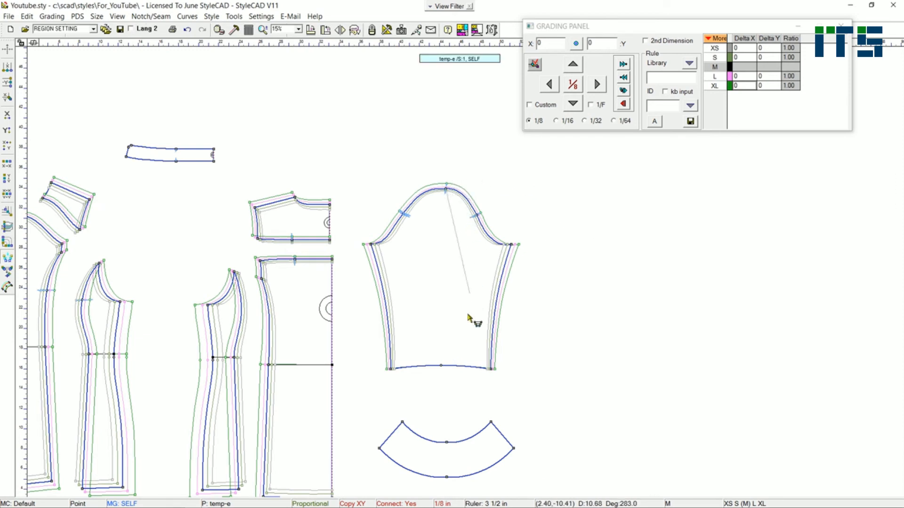
pyautogui.click(442, 366)
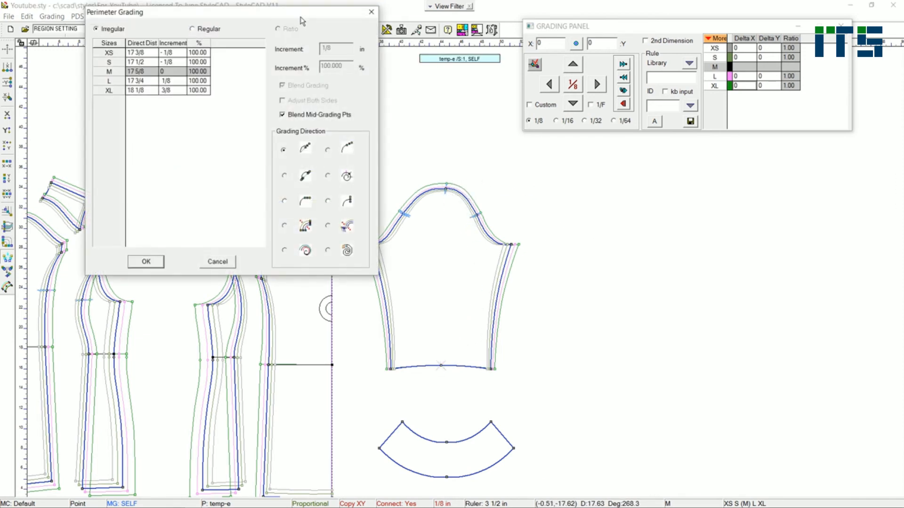
pyautogui.moveTo(300, 18); pyautogui.dragTo(283, 43)
pyautogui.click(176, 56)
pyautogui.moveTo(323, 74); pyautogui.dragTo(274, 80)
pyautogui.write('1/2')
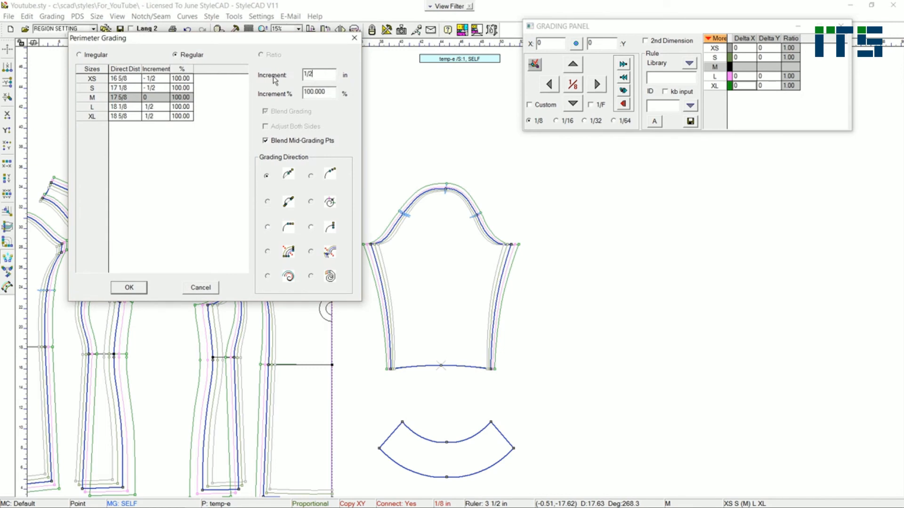
pyautogui.click(311, 227)
pyautogui.click(133, 288)
# - Capture the grading of the sleeve hem's midpoint and copy its Y grading to both hem corners
pyautogui.scroll(1, 456, 378)
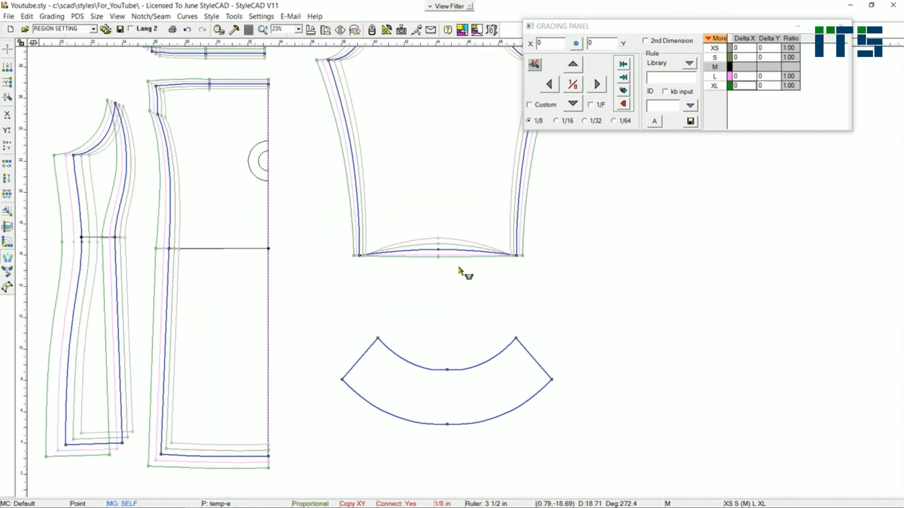
pyautogui.moveTo(419, 263); pyautogui.dragTo(490, 338, button='middle')
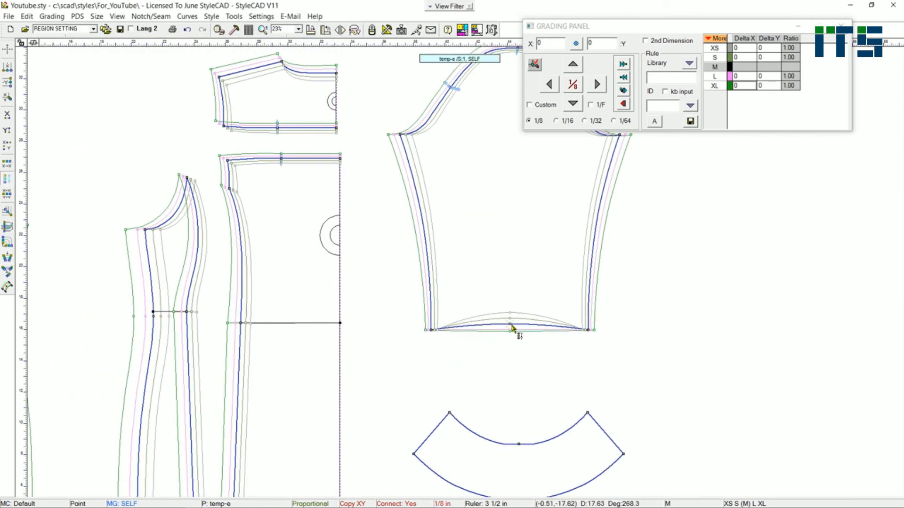
pyautogui.rightClick(509, 325)
pyautogui.click(545, 331)
pyautogui.moveTo(411, 310); pyautogui.dragTo(459, 358)
pyautogui.moveTo(571, 307); pyautogui.dragTo(610, 351)
pyautogui.press('Escape')
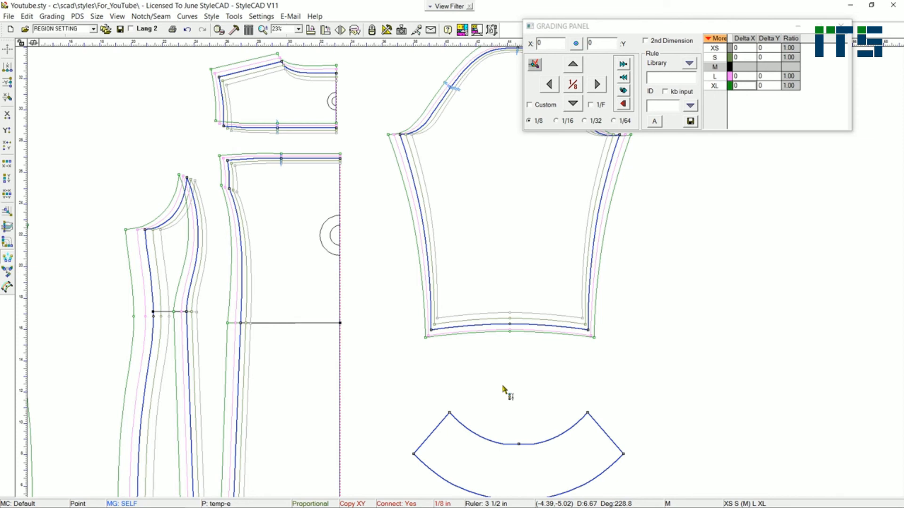
# - Apply Perimeter Grading to both halves of the cuff's upper edge so they match the sleeve hem, 3/16 per size
pyautogui.scroll(-2, 503, 390)
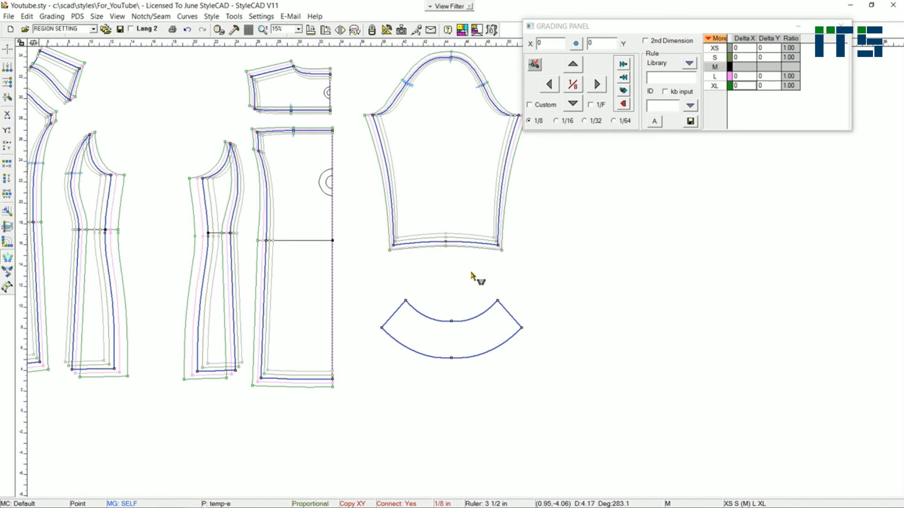
pyautogui.click(503, 307)
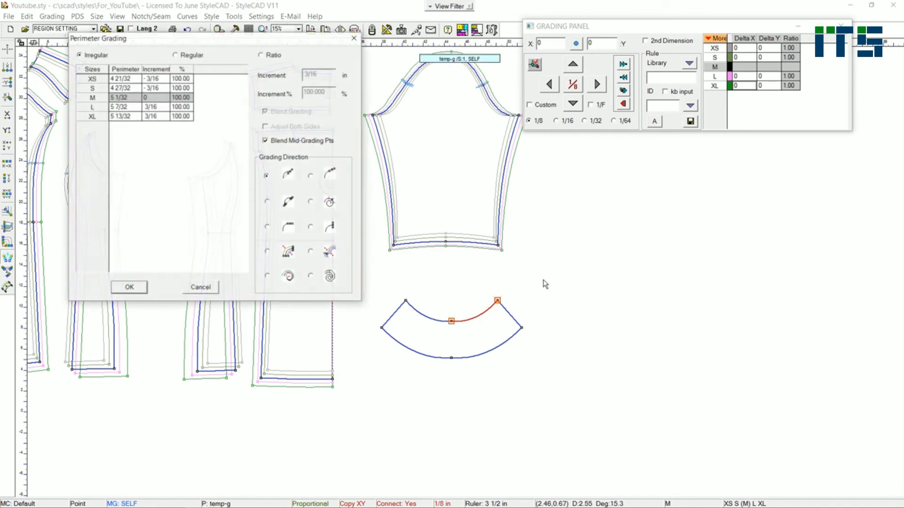
pyautogui.moveTo(214, 44); pyautogui.dragTo(695, 49)
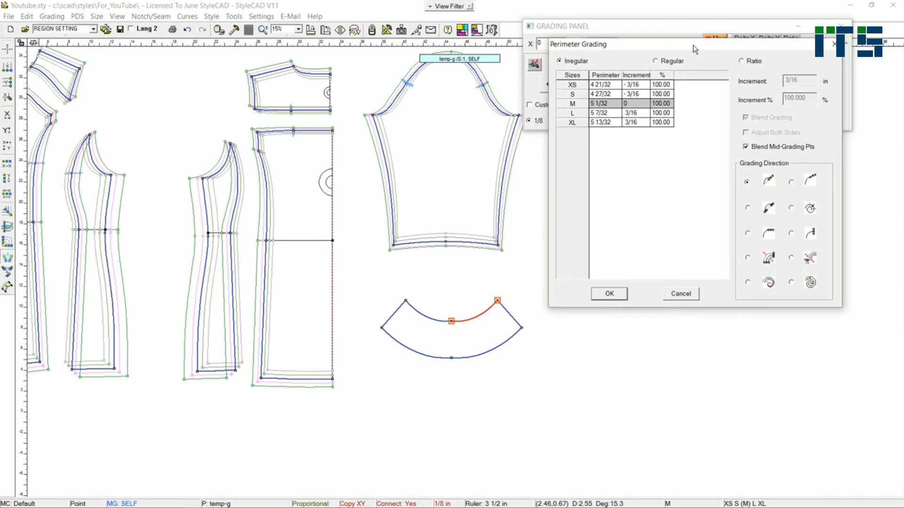
pyautogui.click(609, 294)
pyautogui.moveTo(416, 266); pyautogui.dragTo(414, 268)
pyautogui.moveTo(430, 314); pyautogui.dragTo(424, 339)
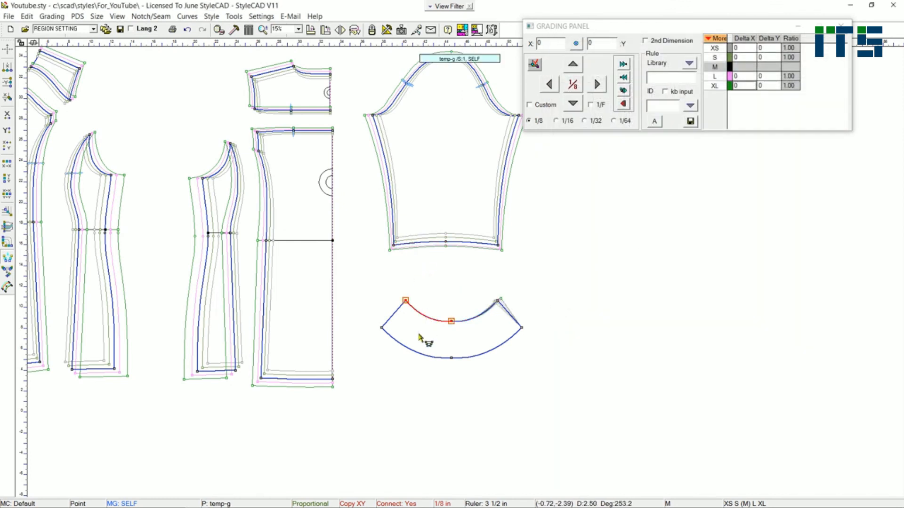
pyautogui.rightClick(406, 302)
pyautogui.click(609, 293)
# - Copy the XY grading of the cuff's two upper corners to the lower corners on the same sides
pyautogui.click(498, 300)
pyautogui.click(521, 327)
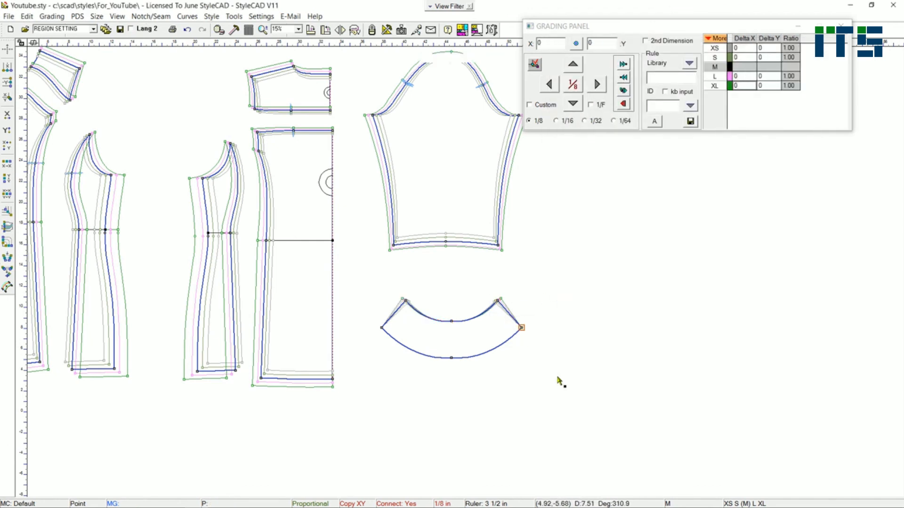
pyautogui.click(405, 300)
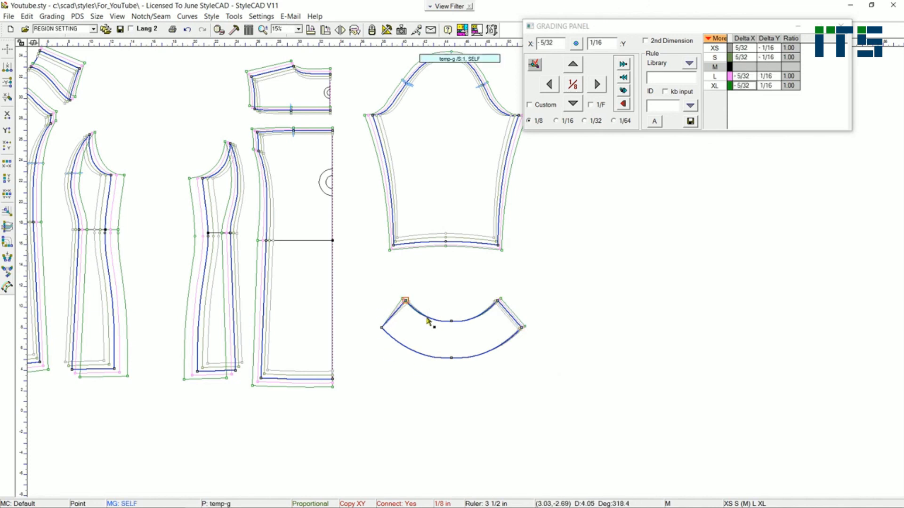
pyautogui.click(386, 344)
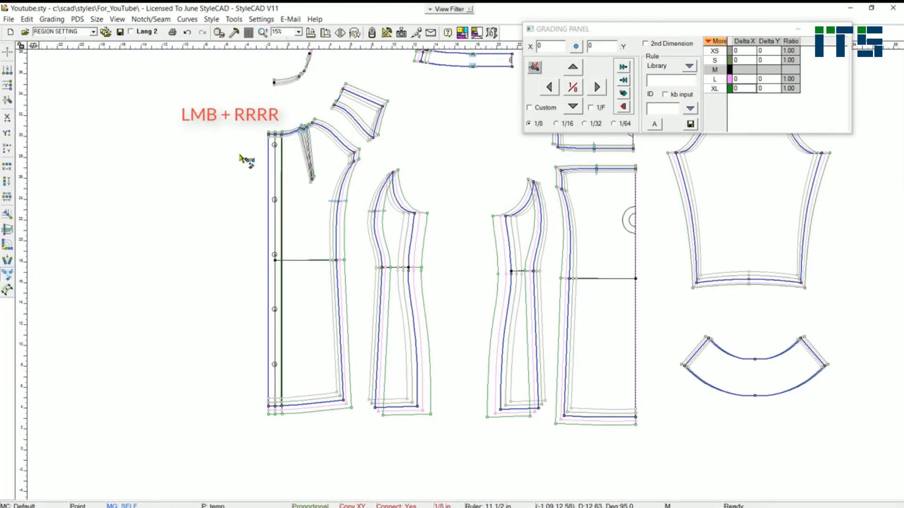
# - Set the center front line's neckline and hem points as references and grade the two uppermost buttons proportionally between them
pyautogui.click(275, 135)
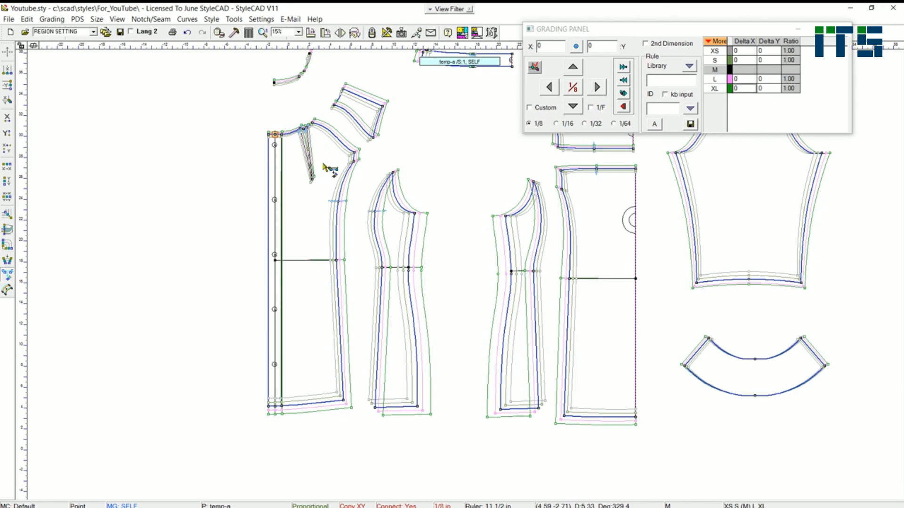
pyautogui.scroll(1, 312, 373)
pyautogui.click(412, 311)
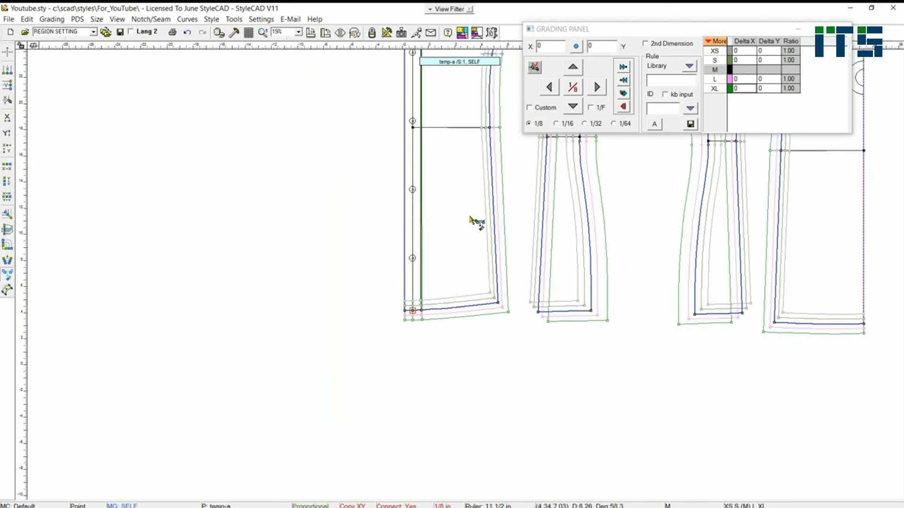
pyautogui.scroll(-2, 475, 221)
pyautogui.scroll(6, 464, 273)
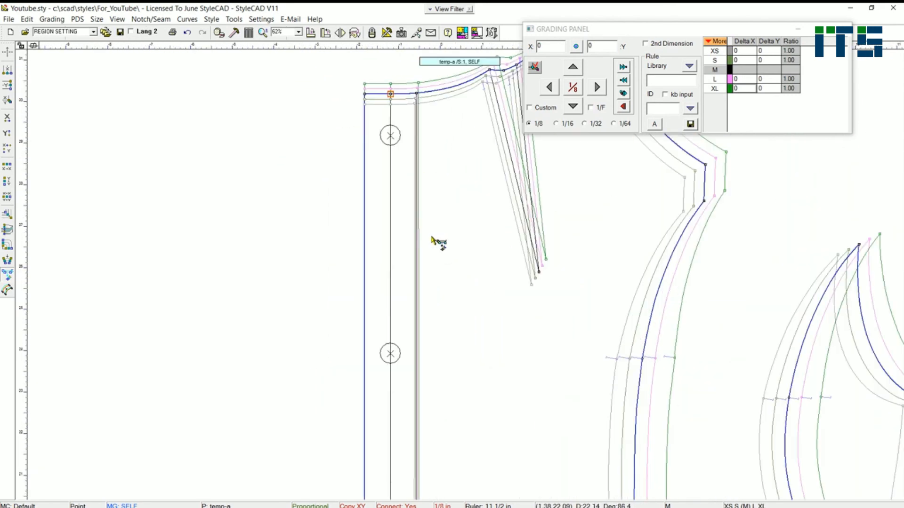
pyautogui.click(390, 136)
pyautogui.click(390, 354)
# - Grade the three lower center front buttons proportionally between the same neckline and hem reference points
pyautogui.scroll(-2, 412, 412)
pyautogui.scroll(3, 459, 270)
pyautogui.click(448, 265)
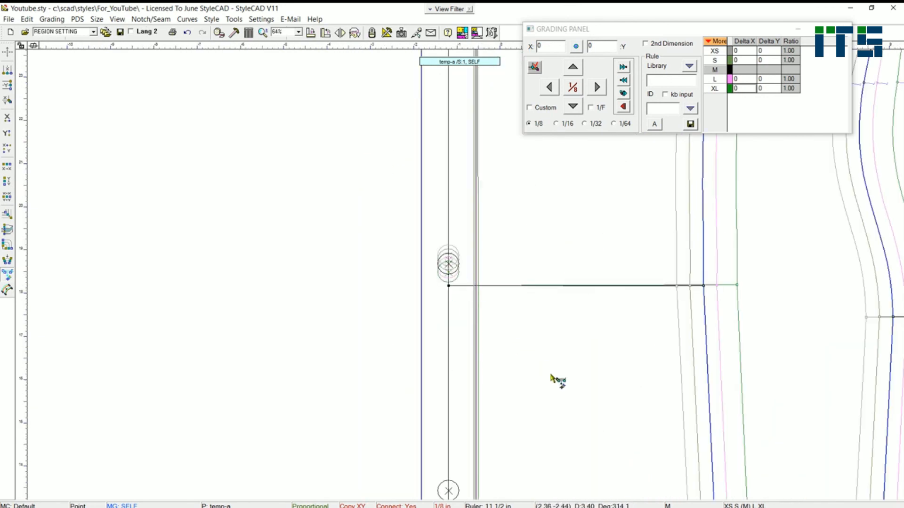
pyautogui.scroll(-2, 541, 378)
pyautogui.scroll(2, 424, 372)
pyautogui.click(438, 242)
pyautogui.scroll(2, 494, 386)
pyautogui.click(368, 407)
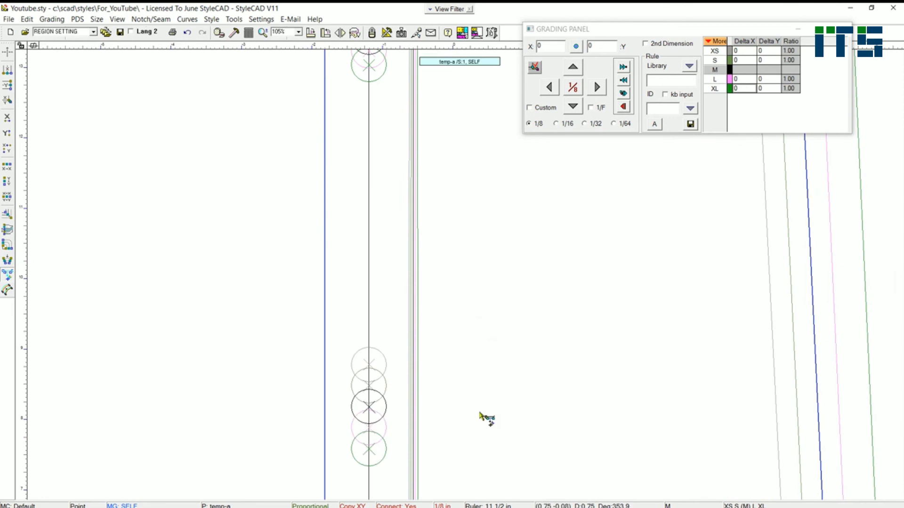
pyautogui.scroll(-6, 467, 242)
pyautogui.moveTo(417, 287); pyautogui.dragTo(255, 354, button='middle')
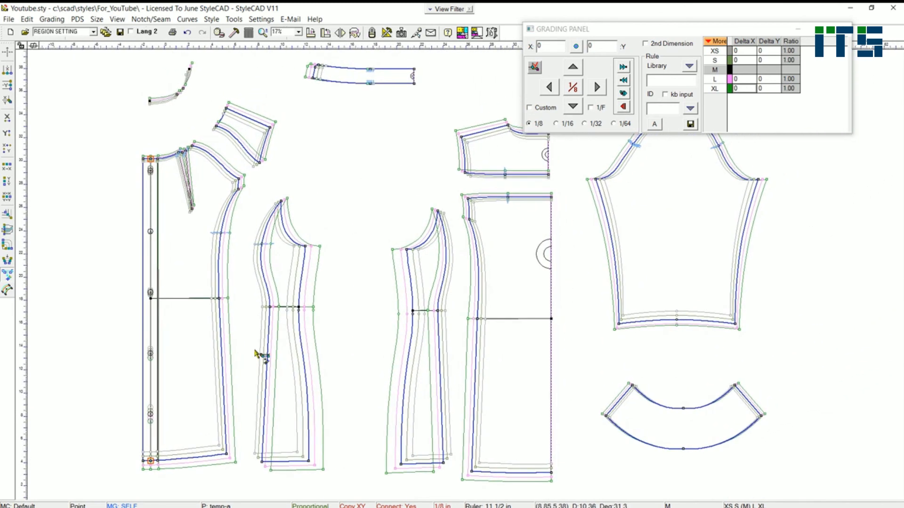